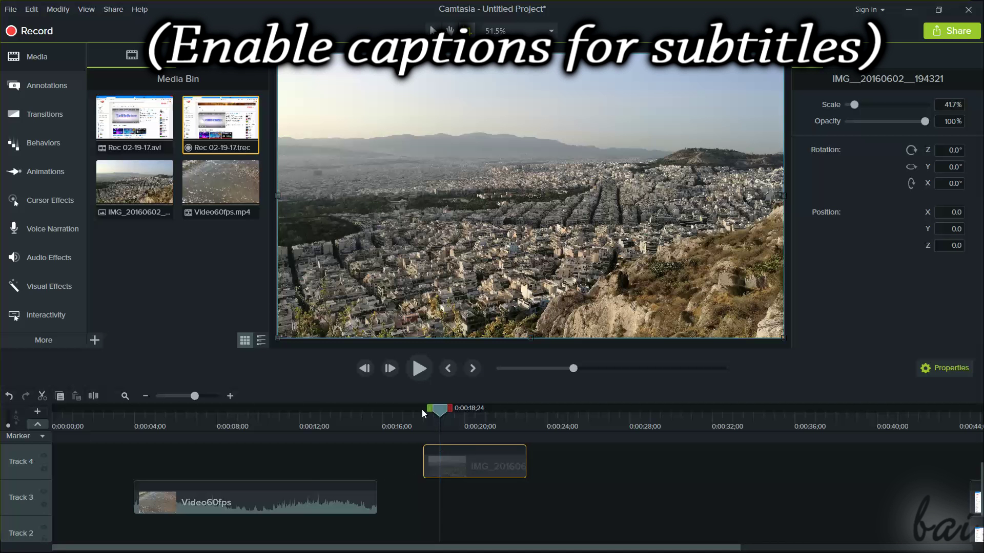
Step: Scrub back to the waves video, enlarge the pixelated area over the city, and play the timeline
{"action": "left_click_drag", "start_coordinate": [423, 410], "coordinate": [459, 404]}
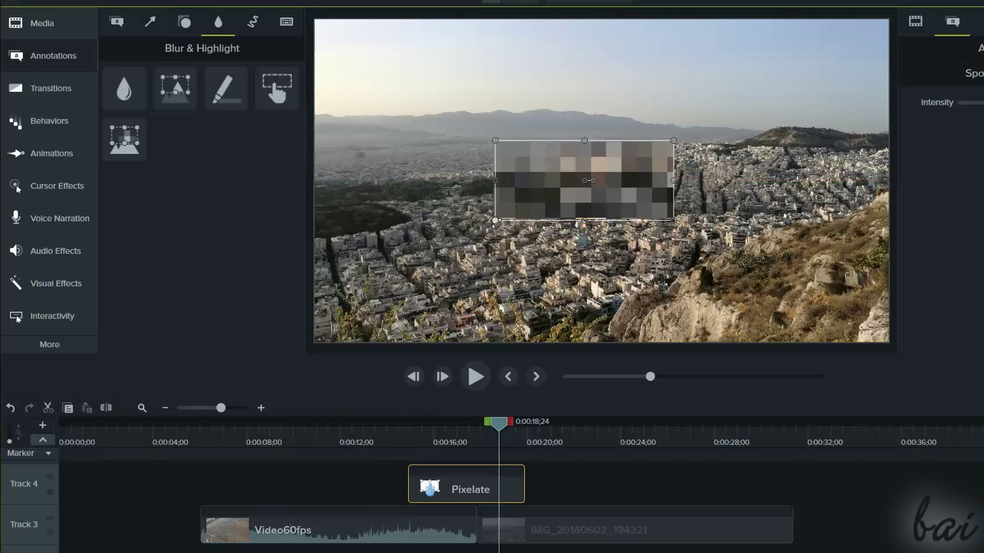
{"action": "left_click_drag", "start_coordinate": [501, 226], "coordinate": [480, 247]}
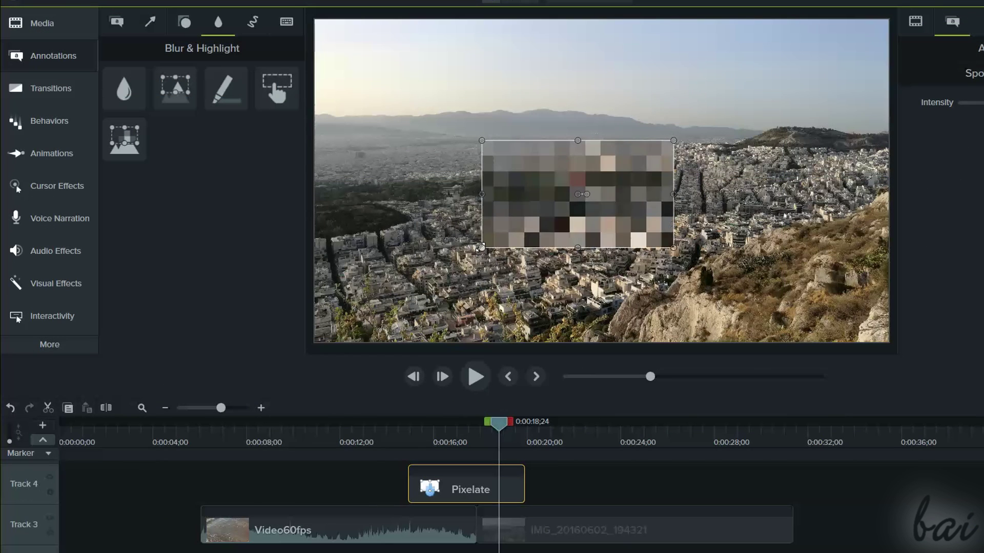
{"action": "left_click", "coordinate": [477, 377]}
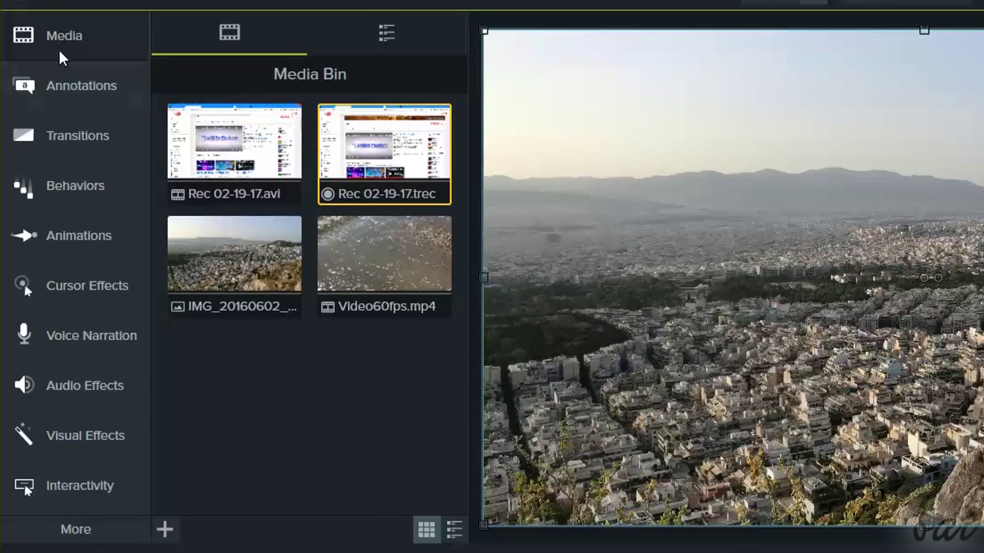
Step: Browse the Arrows & Lines, Shapes, Blur & Highlight, Sketch Motion and Keystroke annotations, then return to Callouts
{"action": "left_click", "coordinate": [44, 52]}
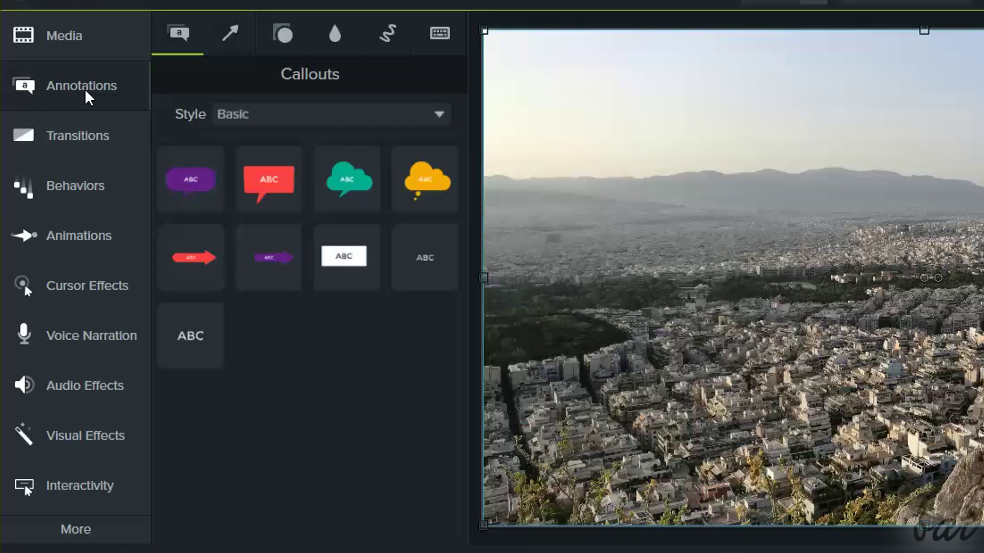
{"action": "left_click", "coordinate": [232, 35]}
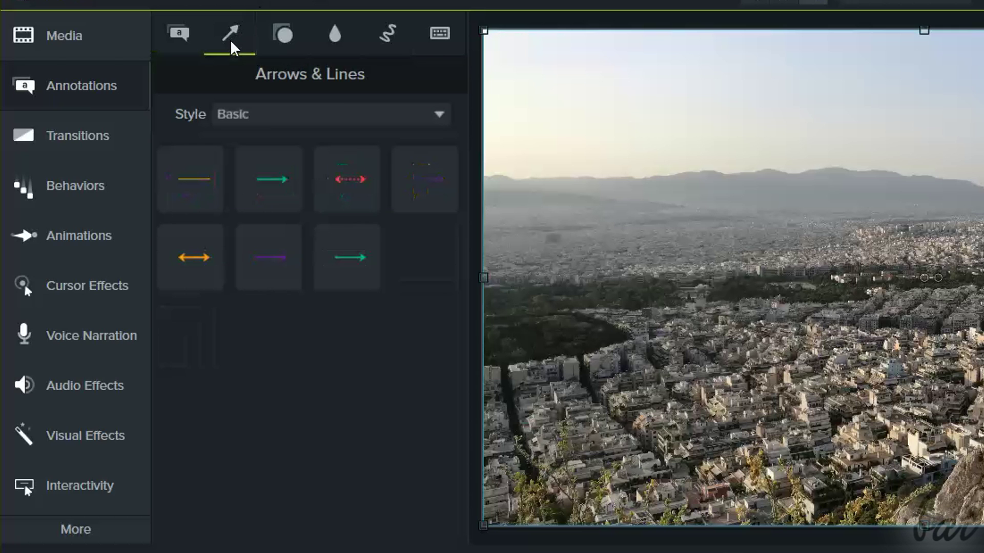
{"action": "left_click", "coordinate": [284, 39]}
{"action": "left_click", "coordinate": [336, 37]}
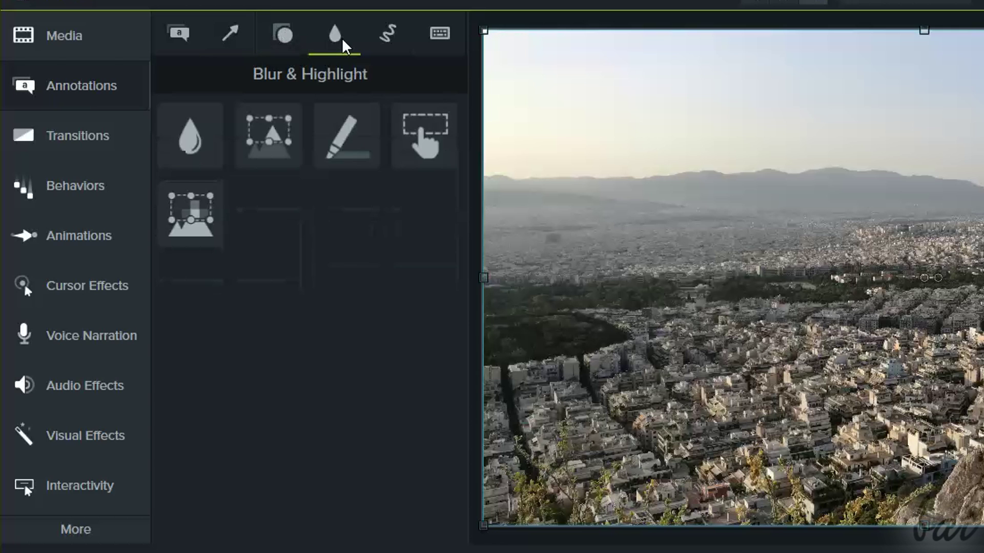
{"action": "left_click", "coordinate": [386, 38]}
{"action": "left_click", "coordinate": [432, 44]}
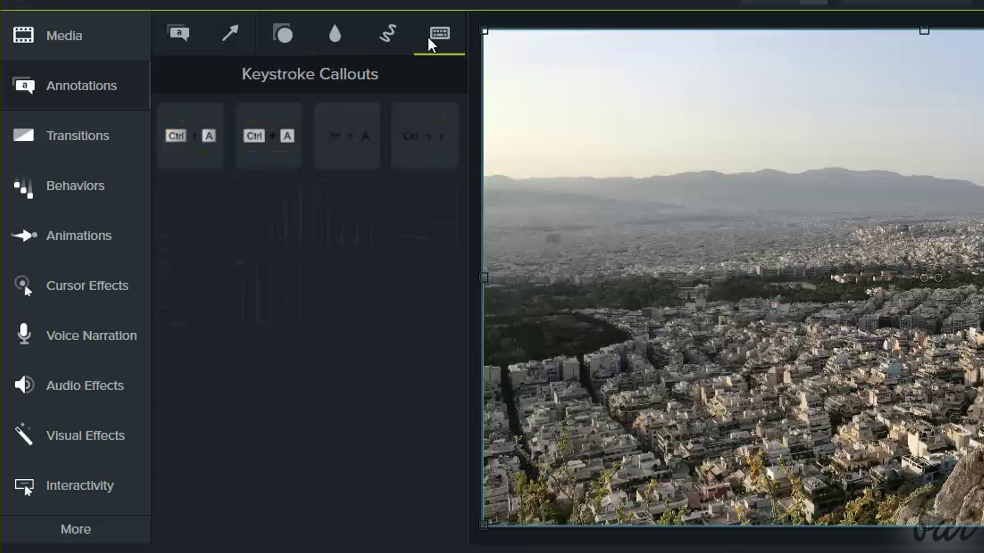
{"action": "left_click", "coordinate": [179, 34]}
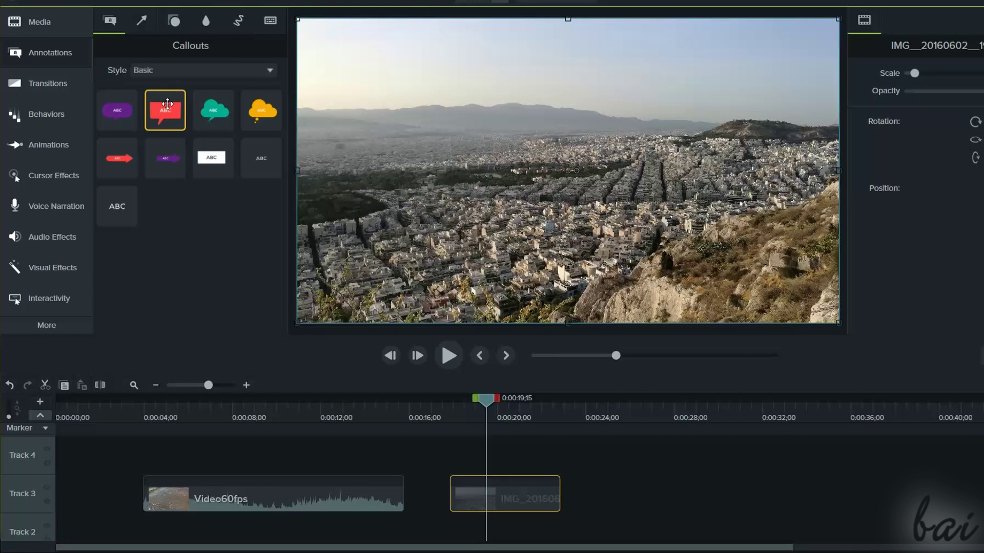
Step: Add the red speech-bubble callout to Track 4 and lengthen the city image clip
{"action": "left_click_drag", "start_coordinate": [167, 104], "coordinate": [449, 451]}
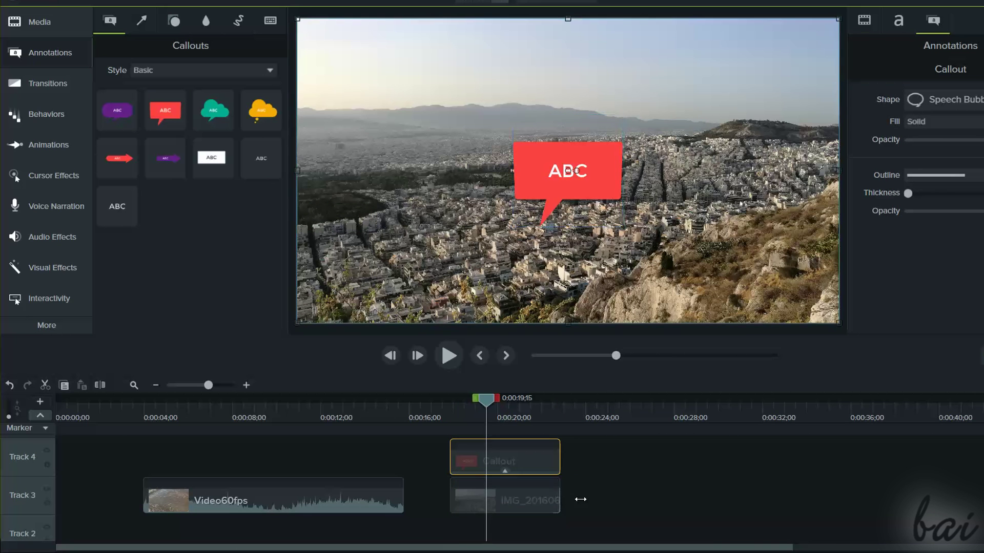
{"action": "left_click_drag", "start_coordinate": [581, 499], "coordinate": [748, 497]}
{"action": "left_click", "coordinate": [515, 461]}
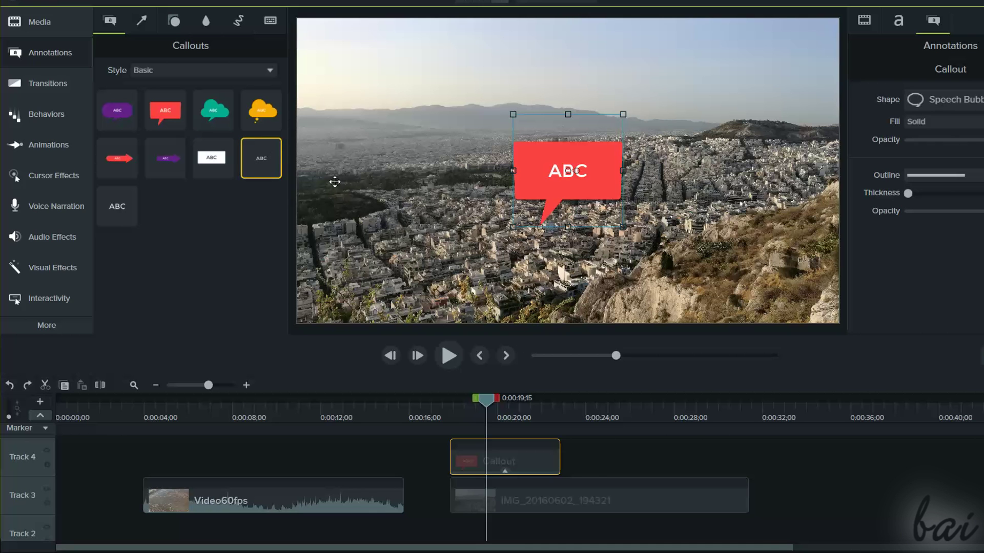
Step: Add a plain ABC text callout after the bubble and adjust how long it lasts
{"action": "left_click_drag", "start_coordinate": [117, 206], "coordinate": [585, 465]}
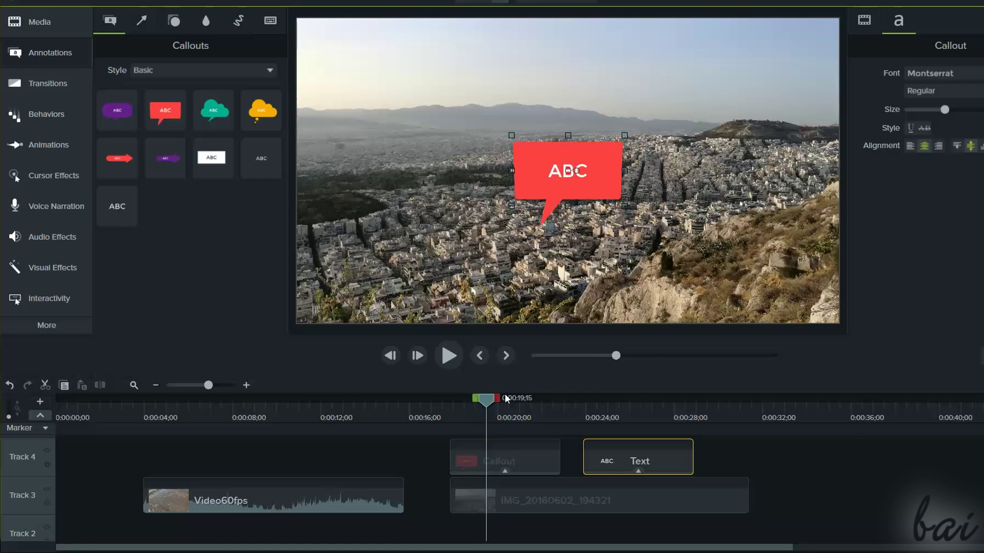
{"action": "left_click_drag", "start_coordinate": [505, 397], "coordinate": [607, 392]}
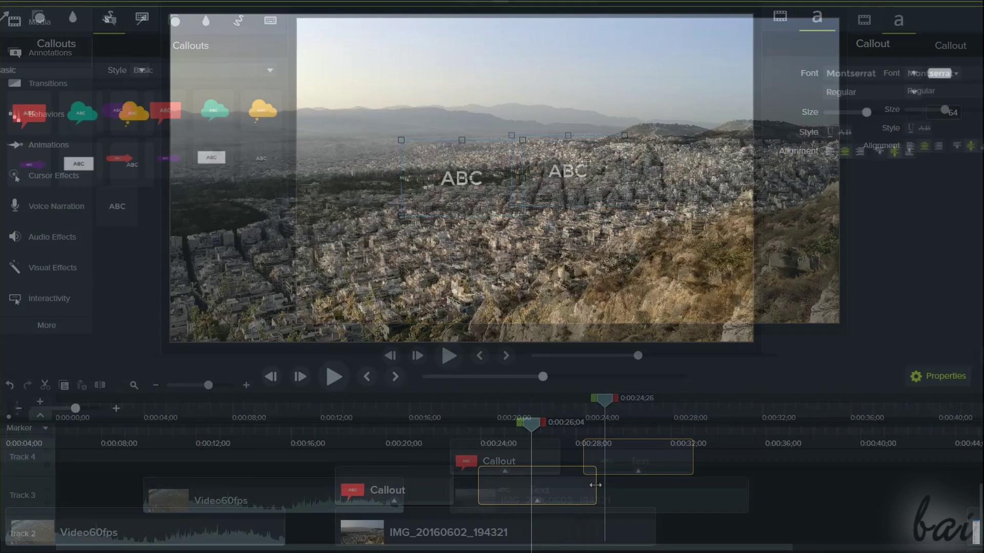
{"action": "left_click_drag", "start_coordinate": [693, 458], "coordinate": [891, 453]}
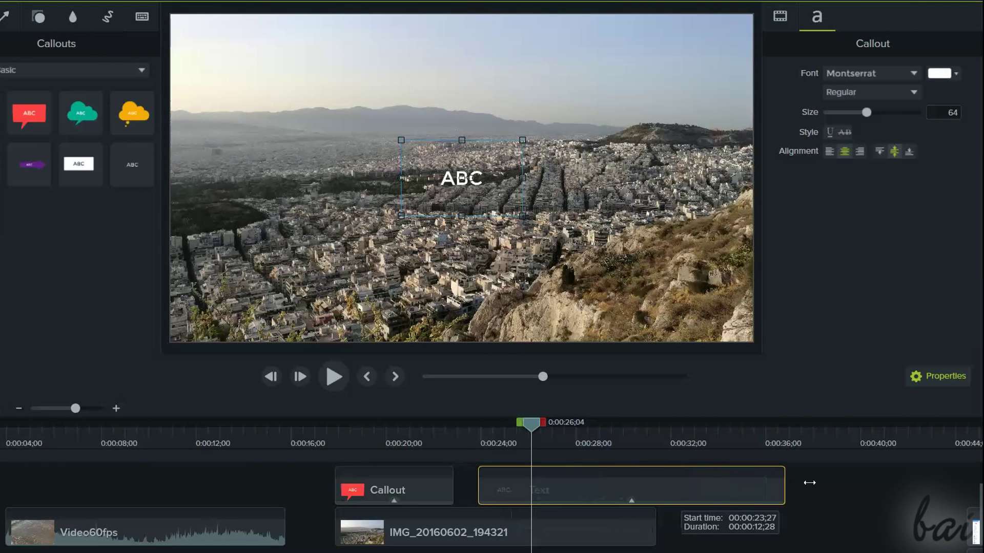
{"action": "left_click_drag", "start_coordinate": [809, 482], "coordinate": [509, 478]}
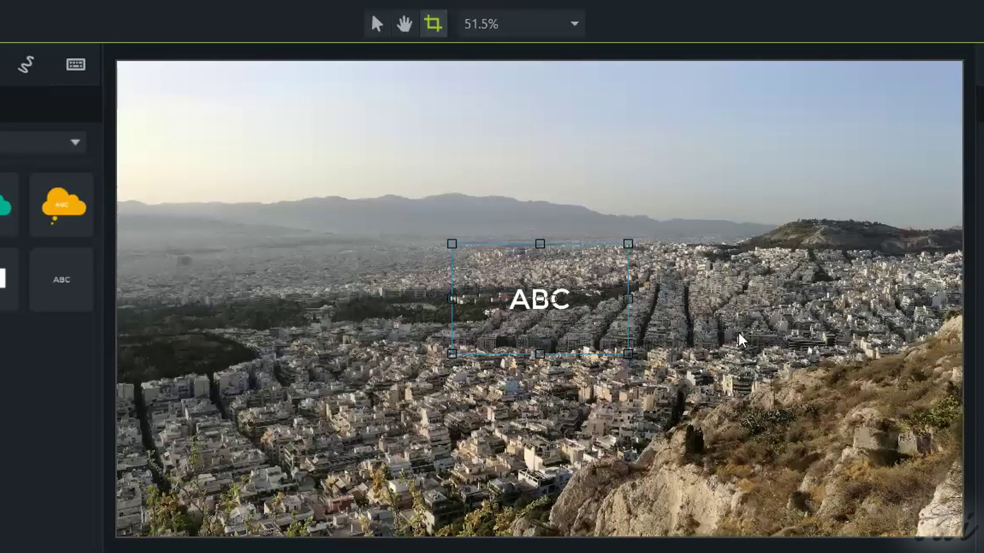
Step: Change the ABC callout text to 'Athens'
{"action": "double_click", "coordinate": [562, 306]}
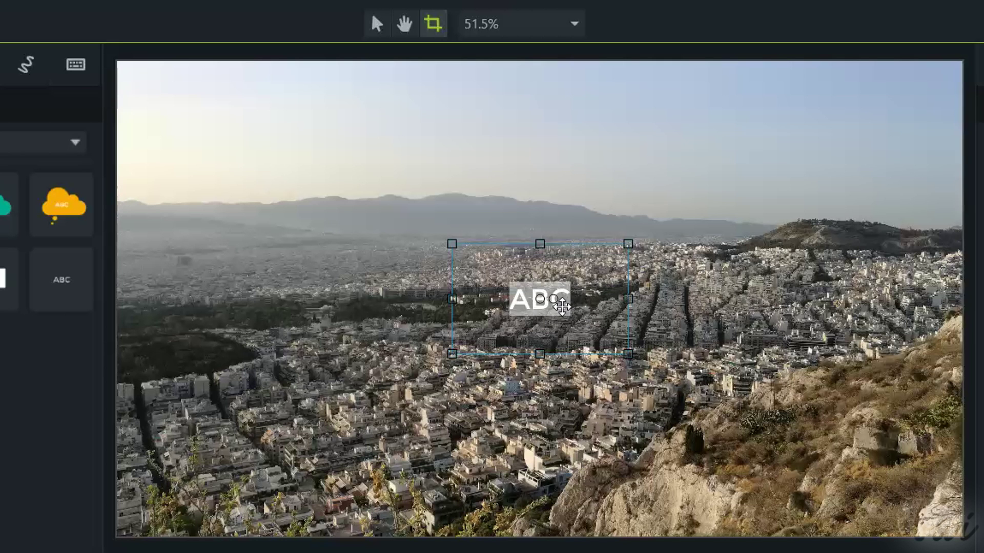
{"action": "type", "text": "Athens"}
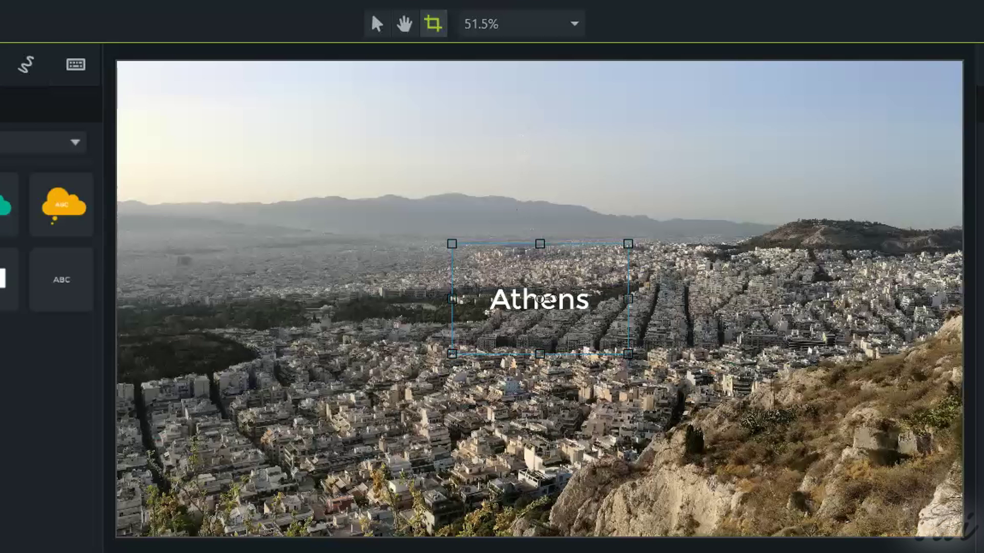
{"action": "left_click", "coordinate": [695, 341]}
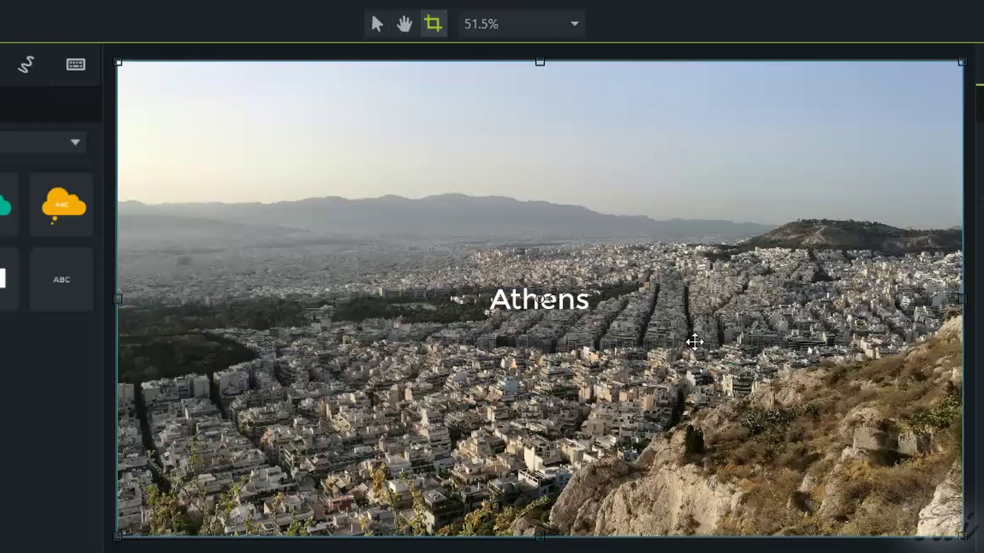
{"action": "left_click", "coordinate": [562, 306]}
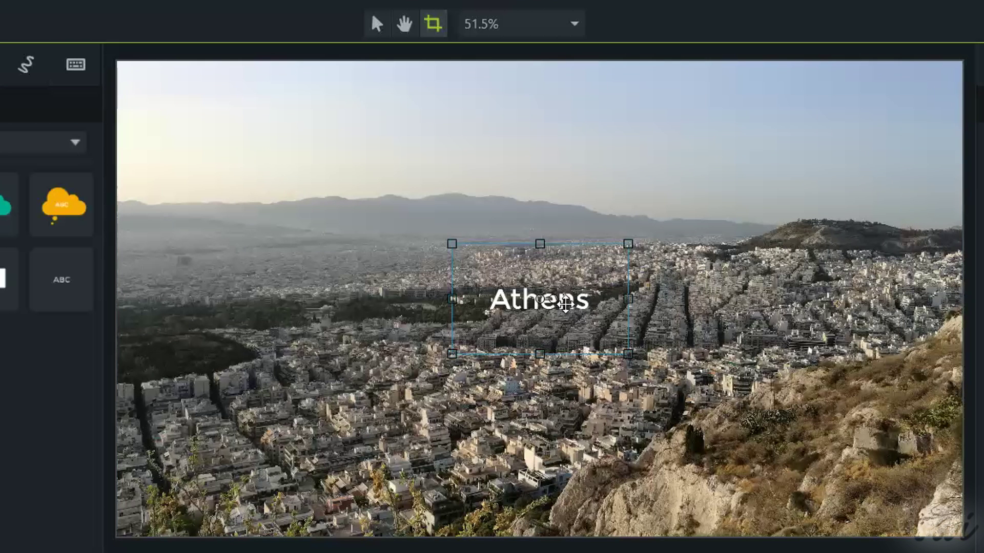
Step: Reposition, shrink, crop and rotate the Athens callout over the skyline
{"action": "mouse_move", "coordinate": [565, 303]}
{"action": "left_mouse_down"}
{"action": "mouse_move", "coordinate": [543, 215]}
{"action": "mouse_move", "coordinate": [391, 179]}
{"action": "mouse_move", "coordinate": [529, 152]}
{"action": "mouse_move", "coordinate": [801, 131]}
{"action": "mouse_move", "coordinate": [831, 375]}
{"action": "mouse_move", "coordinate": [429, 416]}
{"action": "mouse_move", "coordinate": [564, 316]}
{"action": "left_mouse_up"}
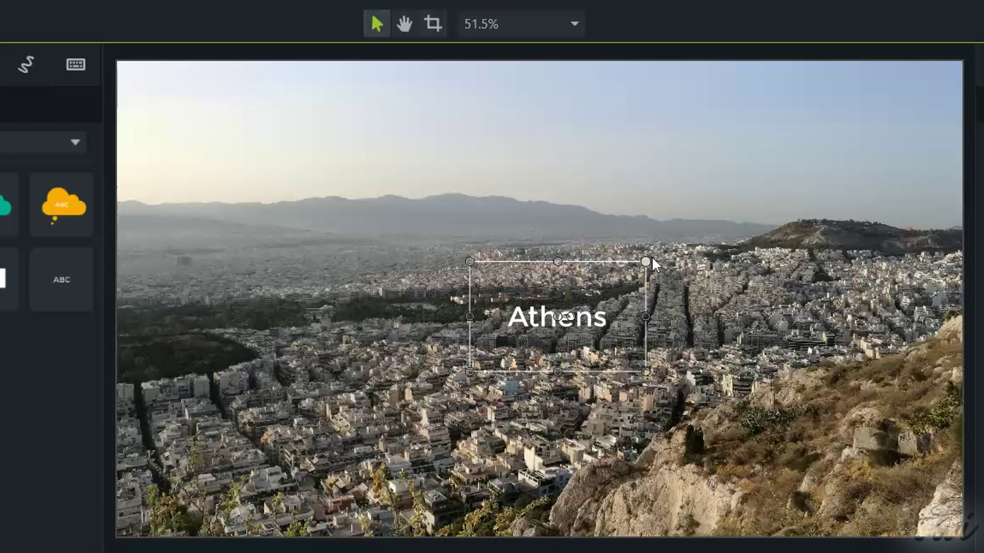
{"action": "left_click_drag", "start_coordinate": [645, 261], "coordinate": [758, 217]}
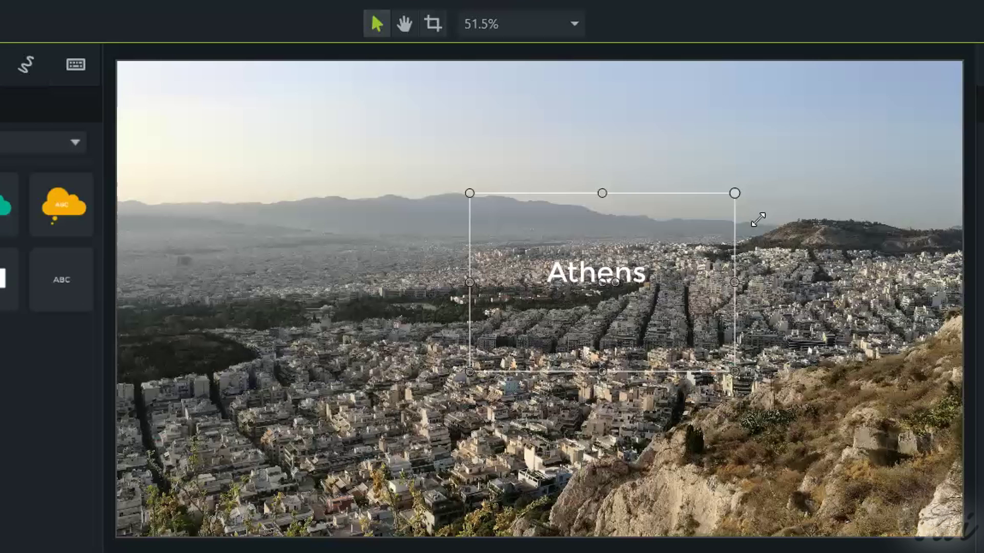
{"action": "left_click", "coordinate": [433, 24]}
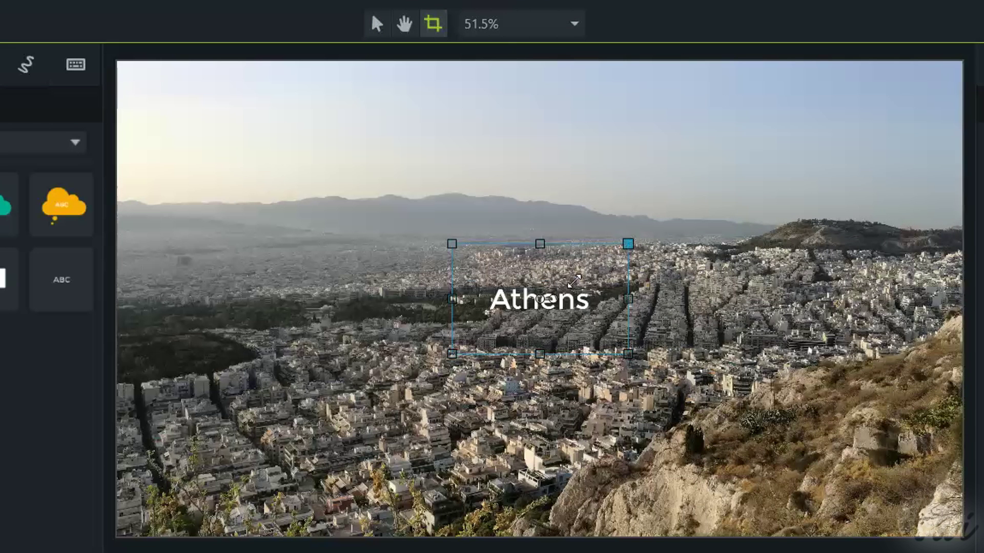
{"action": "left_click_drag", "start_coordinate": [574, 281], "coordinate": [633, 235]}
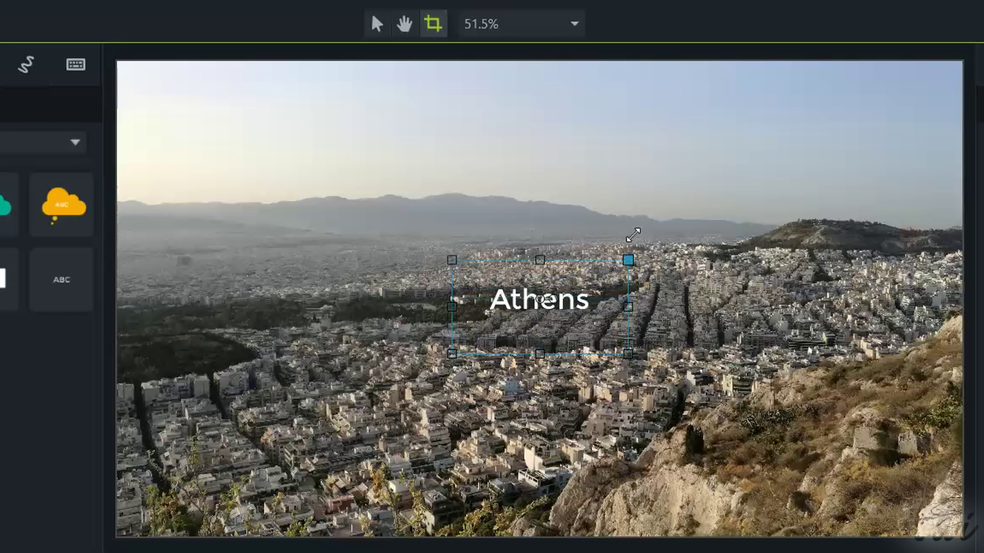
{"action": "key", "text": "Escape"}
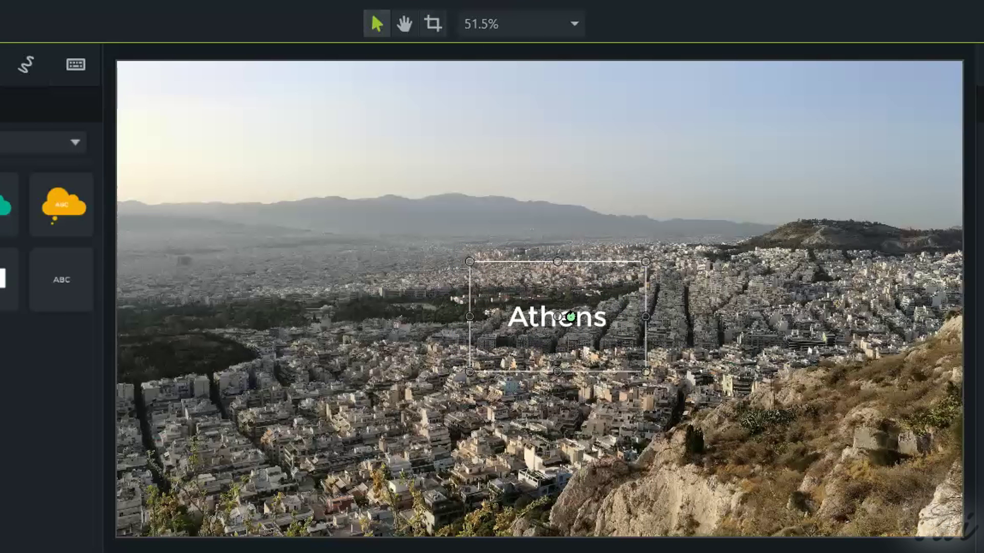
{"action": "left_click_drag", "start_coordinate": [570, 317], "coordinate": [590, 226]}
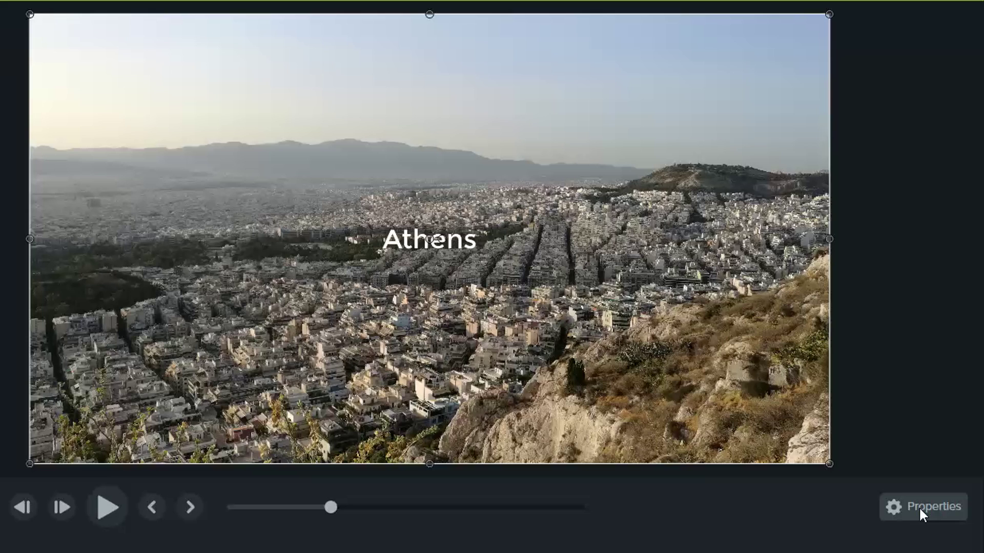
Step: Scale the Athens callout to 153.2% and keep its opacity at 100%
{"action": "left_click", "coordinate": [921, 508]}
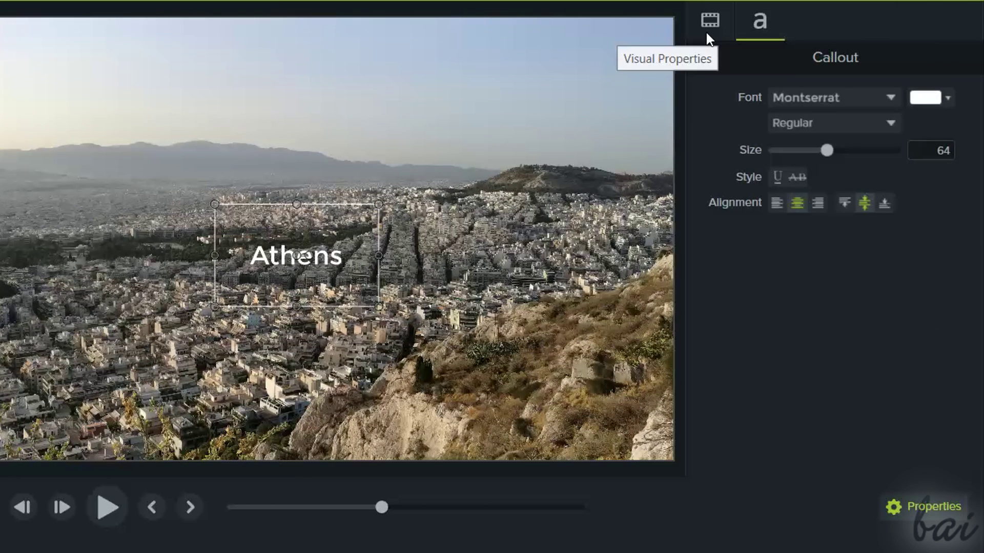
{"action": "left_click", "coordinate": [706, 32]}
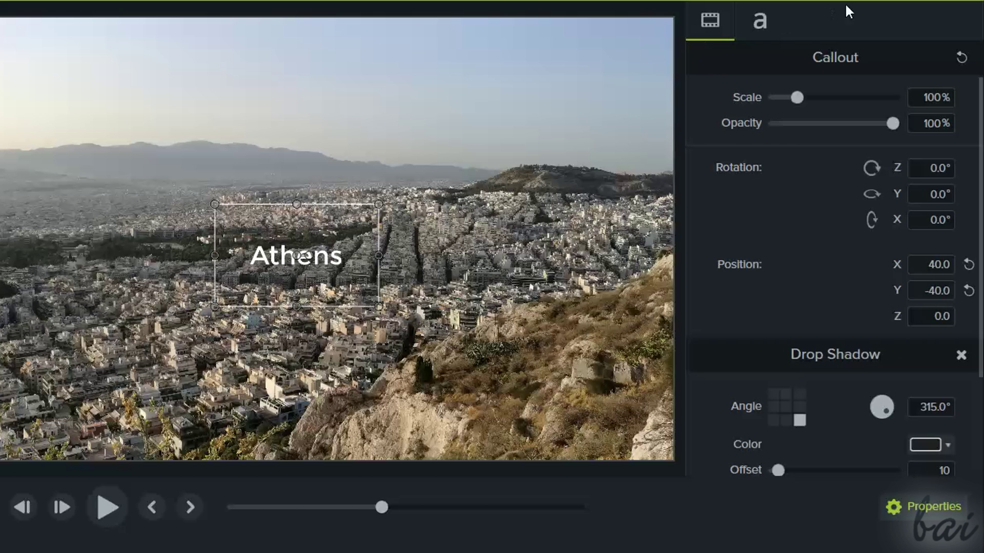
{"action": "left_click_drag", "start_coordinate": [801, 97], "coordinate": [809, 98]}
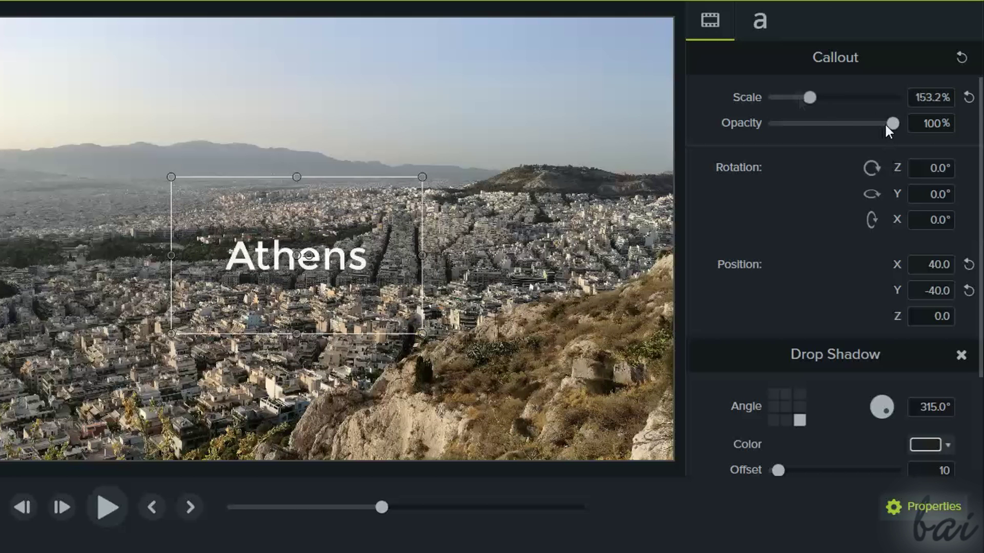
{"action": "left_click_drag", "start_coordinate": [891, 123], "coordinate": [950, 167]}
{"action": "left_click", "coordinate": [929, 169]}
{"action": "type", "text": "15"}
{"action": "key", "text": "Return"}
{"action": "key", "text": "ctrl+z"}
Step: Set the callout's horizontal position, trying 60 and then settling on 40
{"action": "left_click", "coordinate": [939, 272]}
{"action": "type", "text": "60"}
{"action": "key", "text": "Return"}
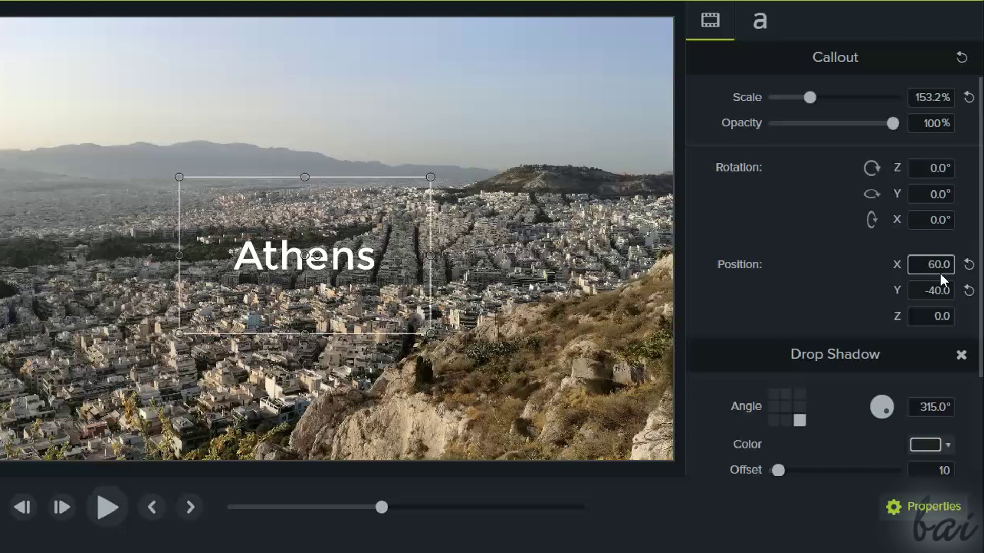
{"action": "left_click", "coordinate": [940, 271]}
{"action": "type", "text": "40"}
{"action": "key", "text": "Return"}
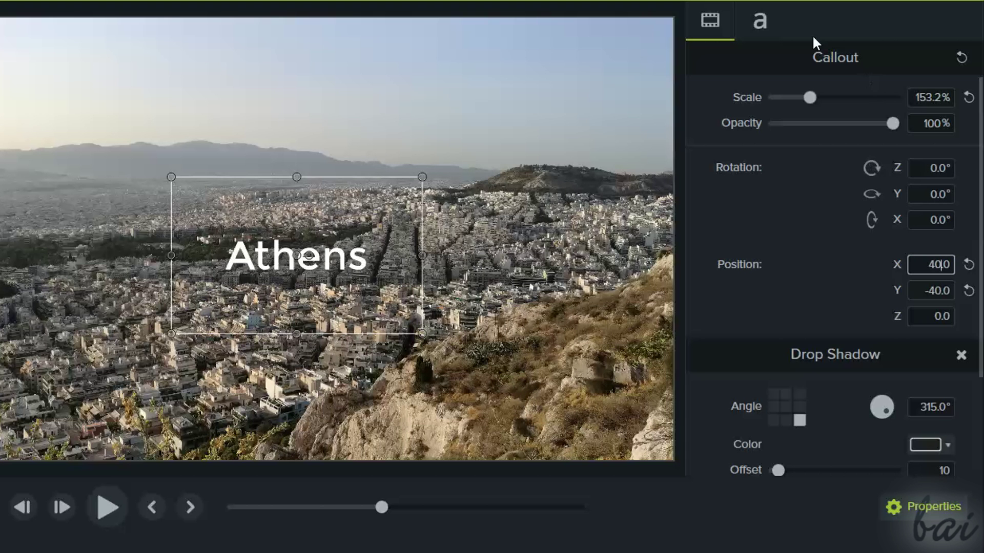
Step: Format the Athens text as white Myriad Hebrew, size 125, with strikethrough
{"action": "left_click", "coordinate": [761, 24]}
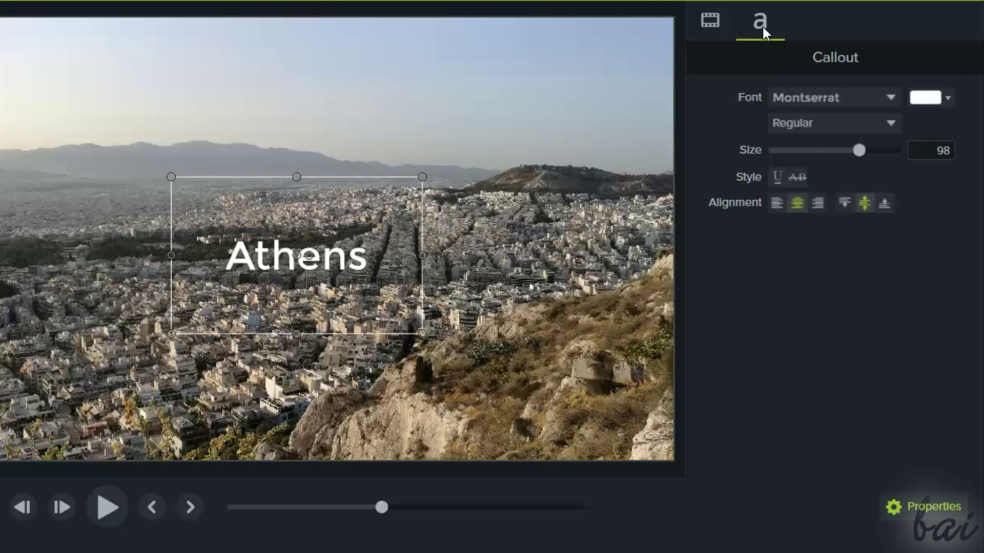
{"action": "left_click", "coordinate": [850, 100]}
{"action": "left_click", "coordinate": [777, 262]}
{"action": "left_click", "coordinate": [827, 98]}
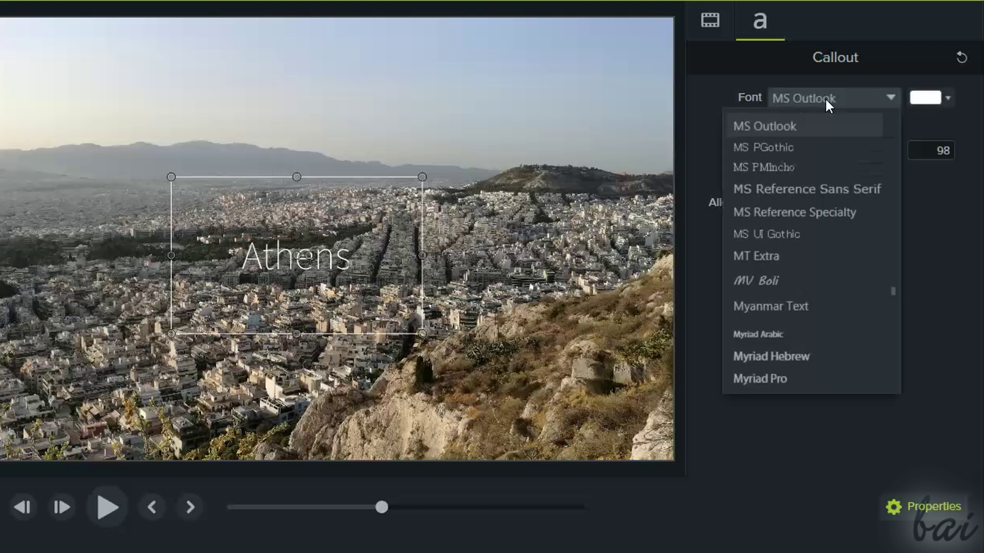
{"action": "left_click", "coordinate": [779, 353]}
{"action": "left_click", "coordinate": [947, 99]}
{"action": "left_click", "coordinate": [902, 192]}
{"action": "left_click", "coordinate": [784, 135]}
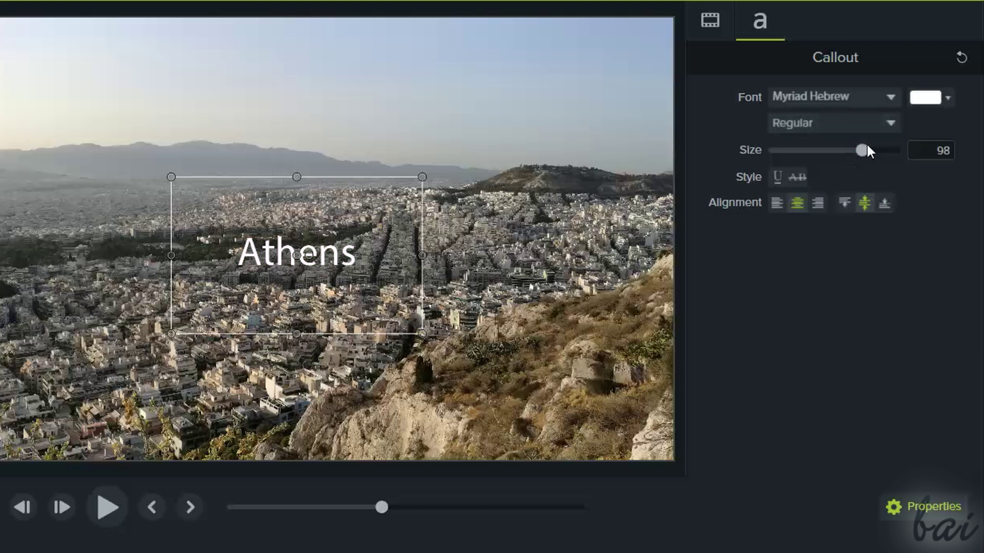
{"action": "left_click_drag", "start_coordinate": [866, 149], "coordinate": [890, 150]}
{"action": "left_click", "coordinate": [798, 179]}
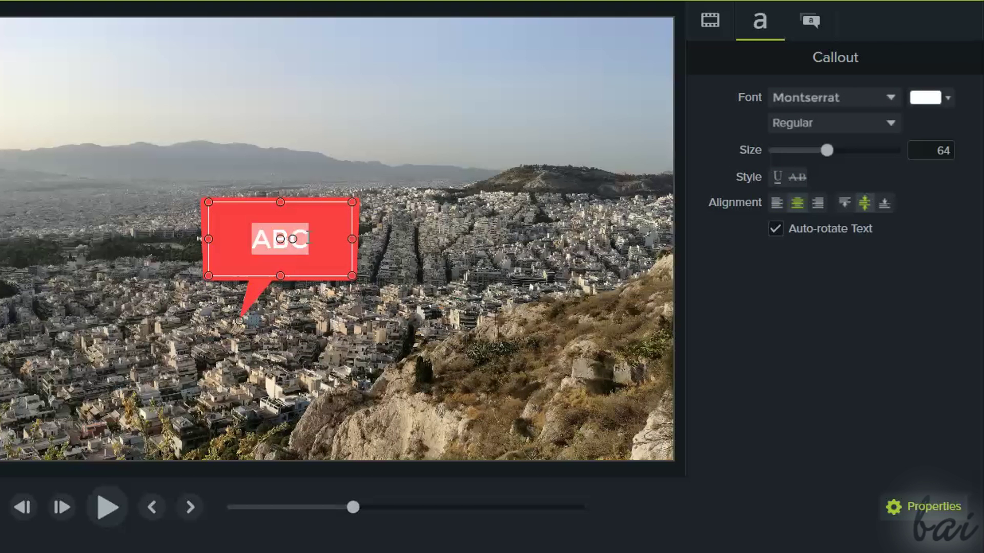
Step: Type Athens in the callout and change its shape to Thought Bubble 1
{"action": "type", "text": "Athens"}
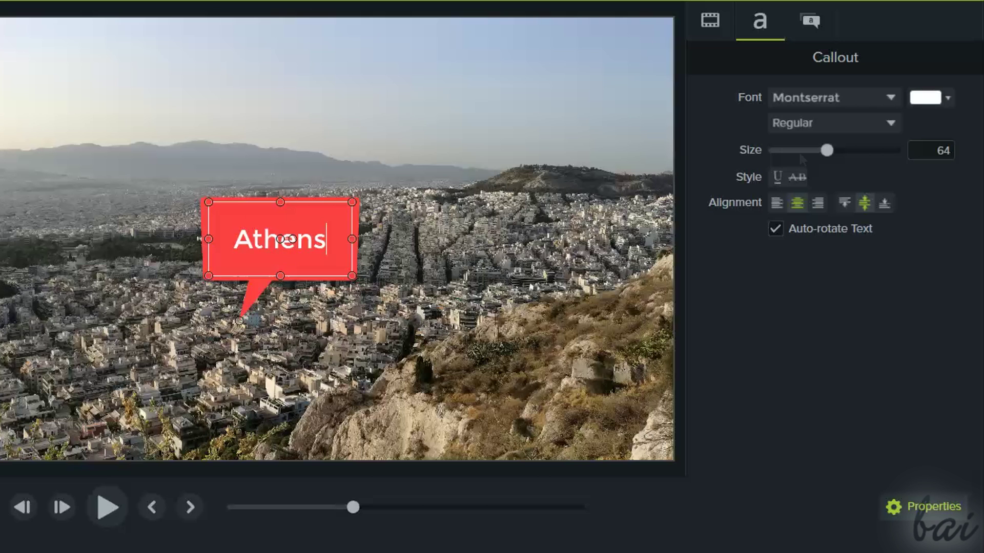
{"action": "left_click", "coordinate": [810, 20]}
{"action": "left_click", "coordinate": [880, 141]}
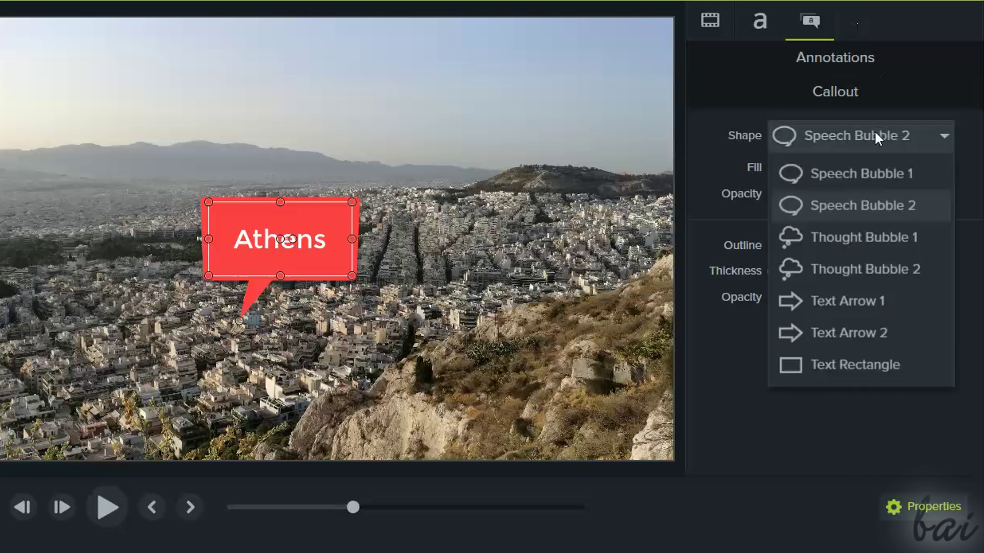
{"action": "left_click", "coordinate": [846, 240]}
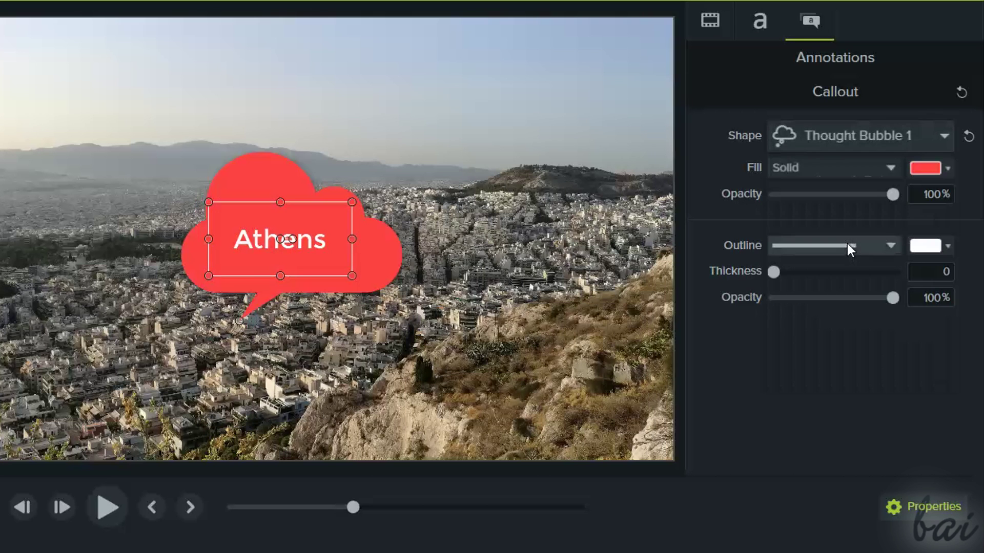
Step: Give the callout a blue fill and a mostly transparent 14px solid outline
{"action": "left_click", "coordinate": [944, 170]}
{"action": "left_click", "coordinate": [880, 230]}
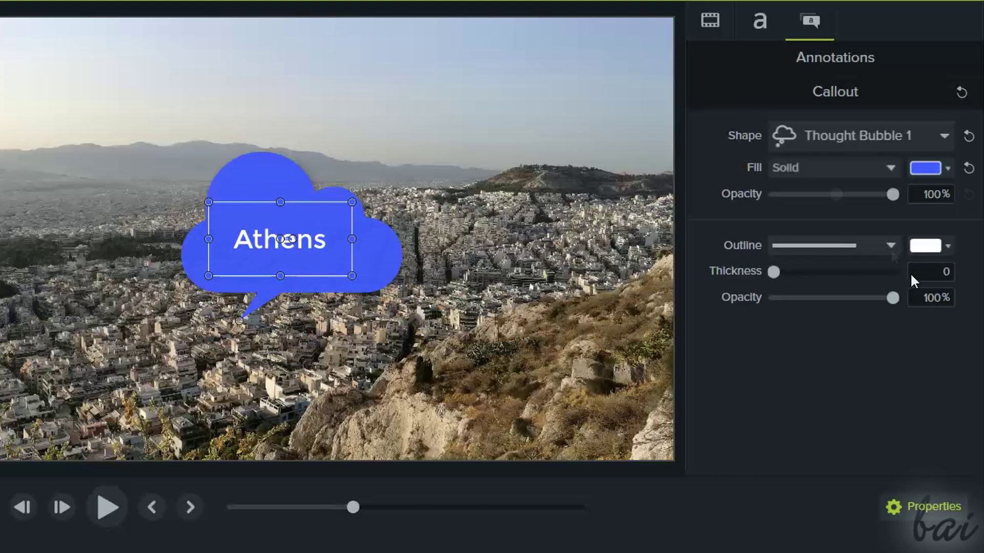
{"action": "left_click", "coordinate": [897, 246]}
{"action": "left_click", "coordinate": [852, 273]}
{"action": "mouse_move", "coordinate": [775, 272]}
{"action": "left_mouse_down"}
{"action": "mouse_move", "coordinate": [803, 271]}
{"action": "mouse_move", "coordinate": [790, 273]}
{"action": "left_mouse_up"}
{"action": "left_click_drag", "start_coordinate": [892, 297], "coordinate": [816, 306]}
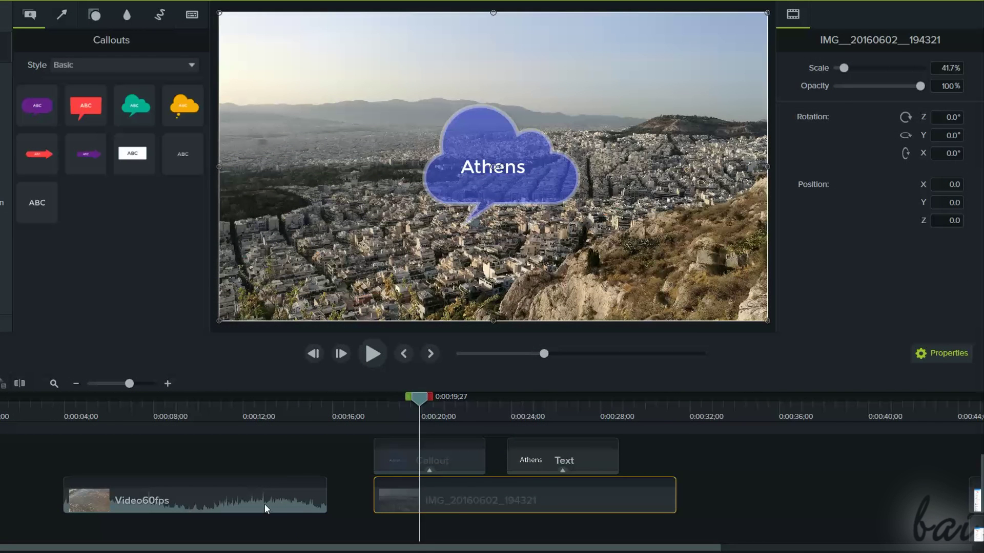
Step: Move the callout clip below, then back above, the image clip, and add a green arrow to Track 4
{"action": "left_click_drag", "start_coordinate": [449, 459], "coordinate": [428, 534]}
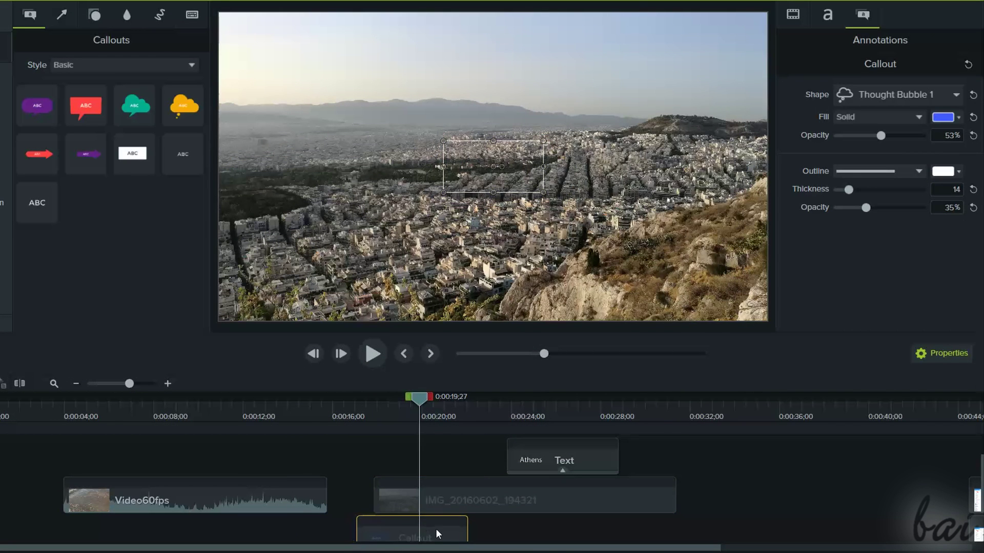
{"action": "left_click", "coordinate": [410, 496]}
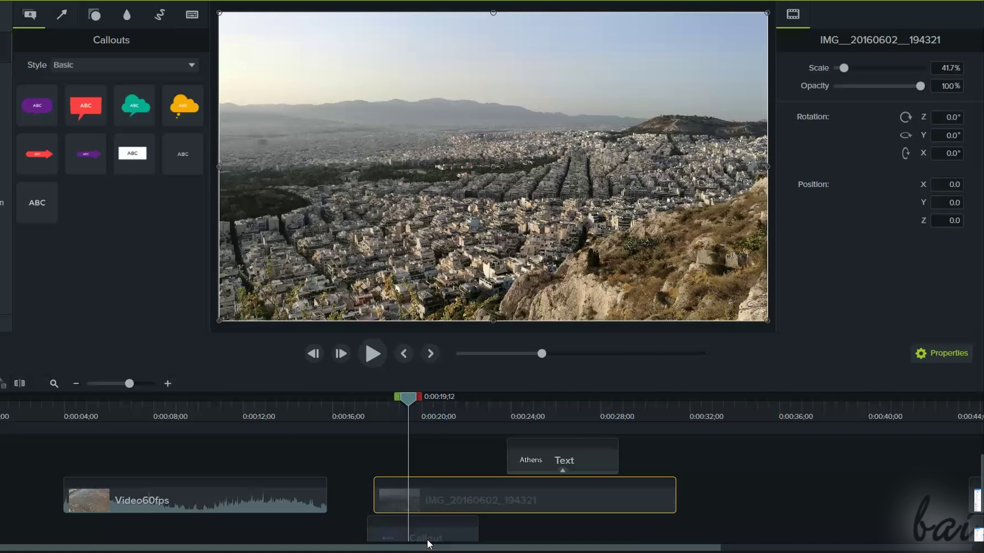
{"action": "left_click", "coordinate": [431, 540]}
{"action": "left_click_drag", "start_coordinate": [440, 538], "coordinate": [443, 463]}
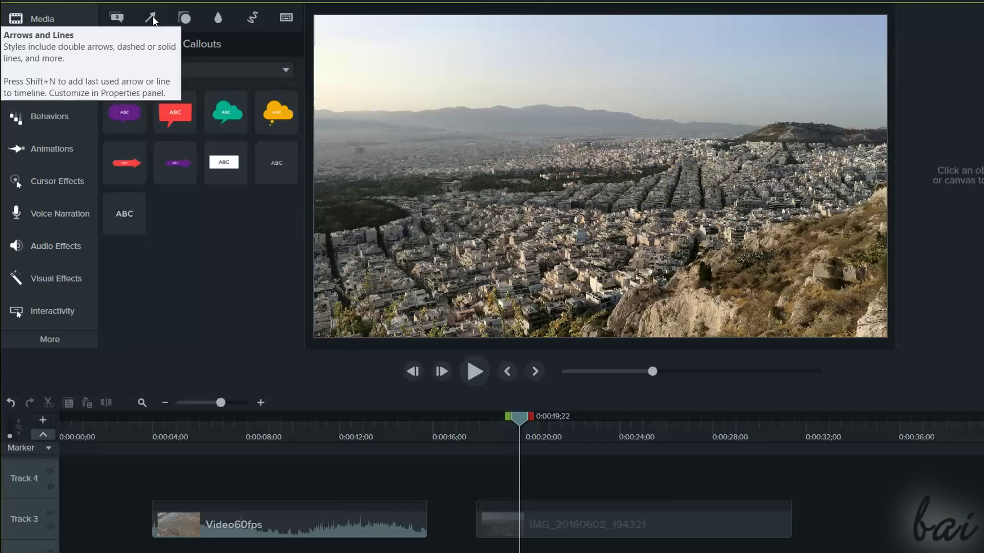
{"action": "left_click", "coordinate": [62, 14]}
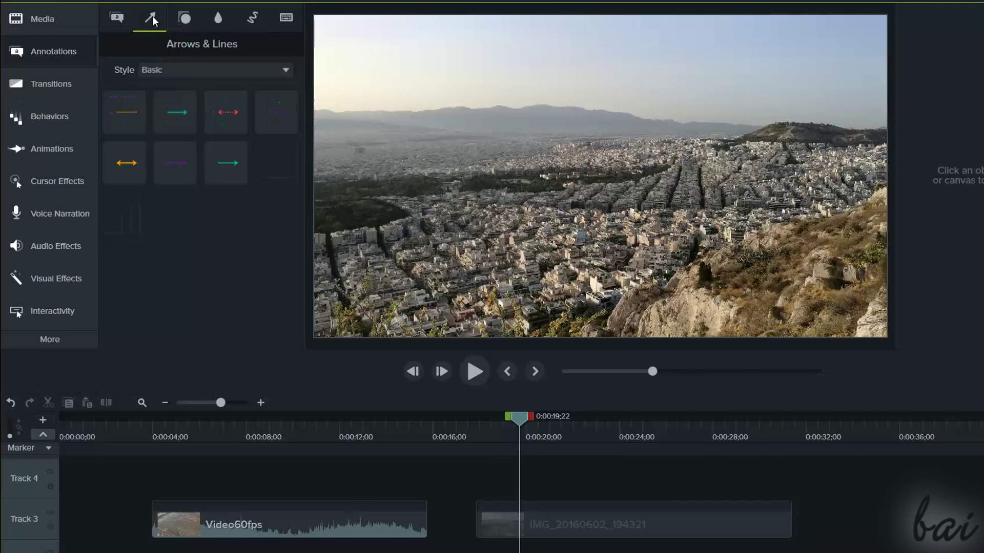
{"action": "left_click_drag", "start_coordinate": [168, 114], "coordinate": [514, 496]}
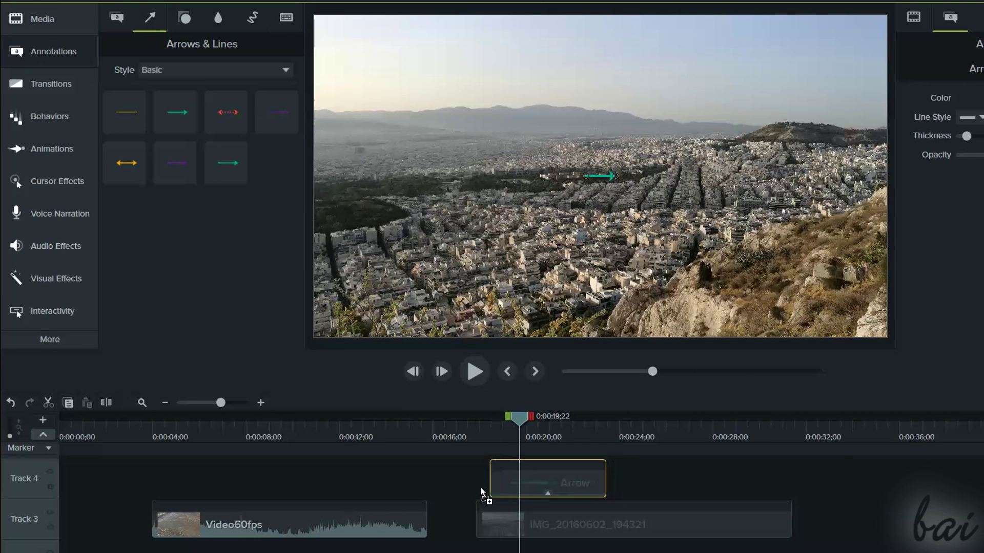
Step: Add the red star shape to Track 4 and enlarge it over the city
{"action": "left_click", "coordinate": [185, 18]}
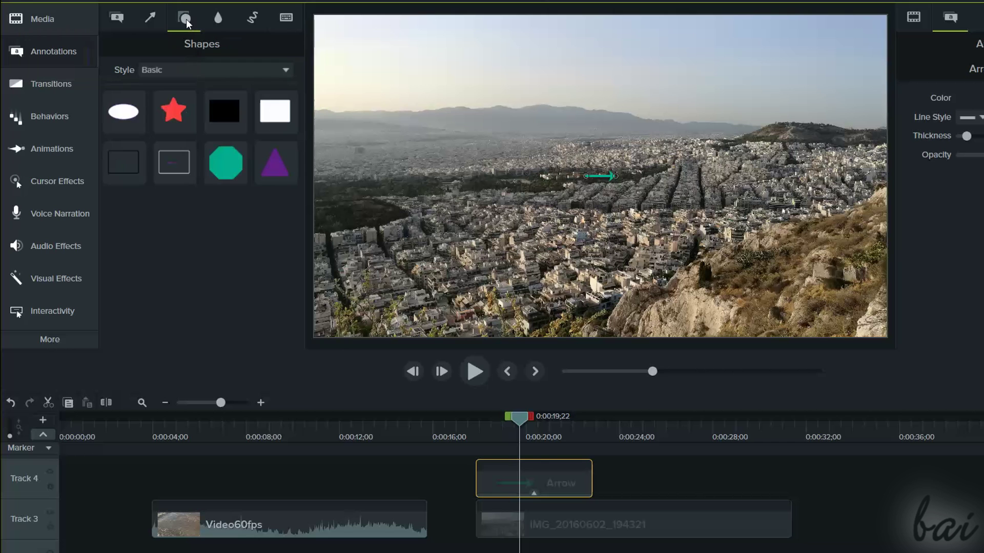
{"action": "left_click_drag", "start_coordinate": [174, 112], "coordinate": [630, 496]}
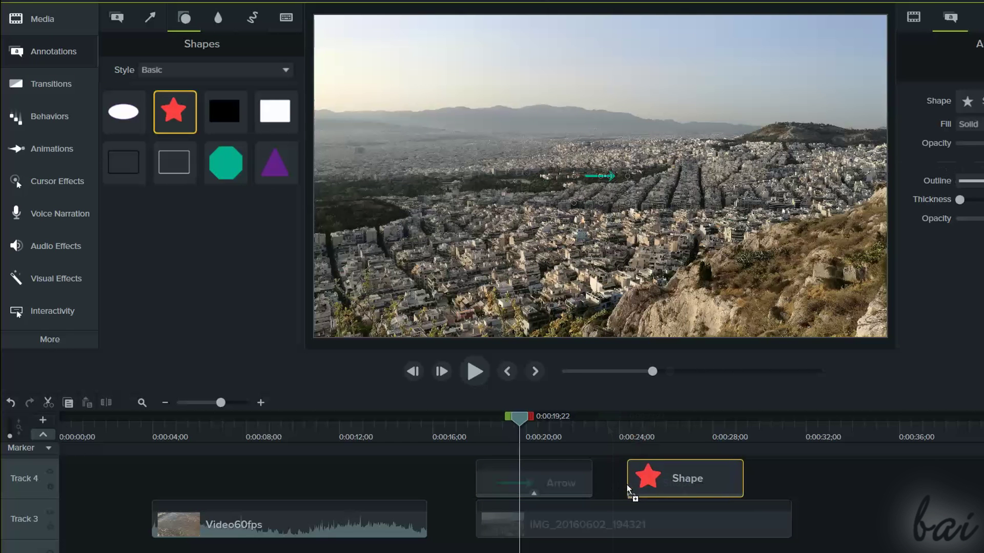
{"action": "left_click_drag", "start_coordinate": [637, 428], "coordinate": [662, 430]}
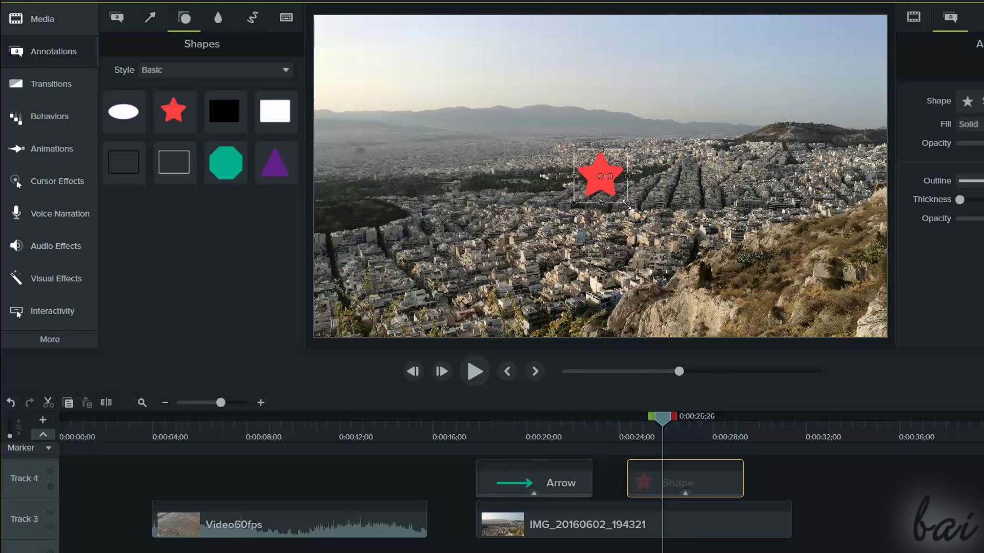
{"action": "mouse_move", "coordinate": [654, 227]}
{"action": "left_mouse_down"}
{"action": "mouse_move", "coordinate": [666, 244]}
{"action": "mouse_move", "coordinate": [652, 228]}
{"action": "left_mouse_up"}
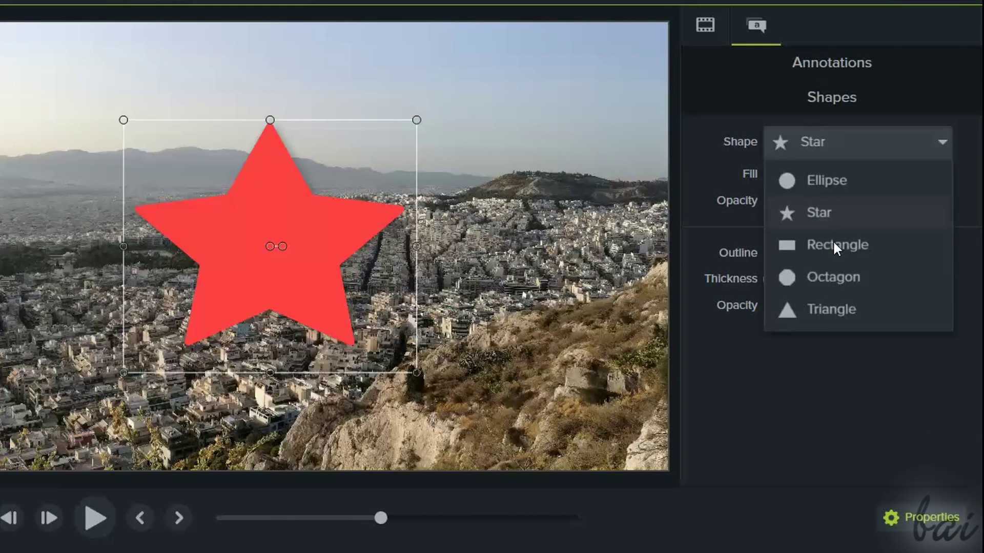
Step: Turn the star into a darker red triangle with fill opacity at 95%
{"action": "left_click", "coordinate": [830, 309]}
{"action": "left_click", "coordinate": [945, 175]}
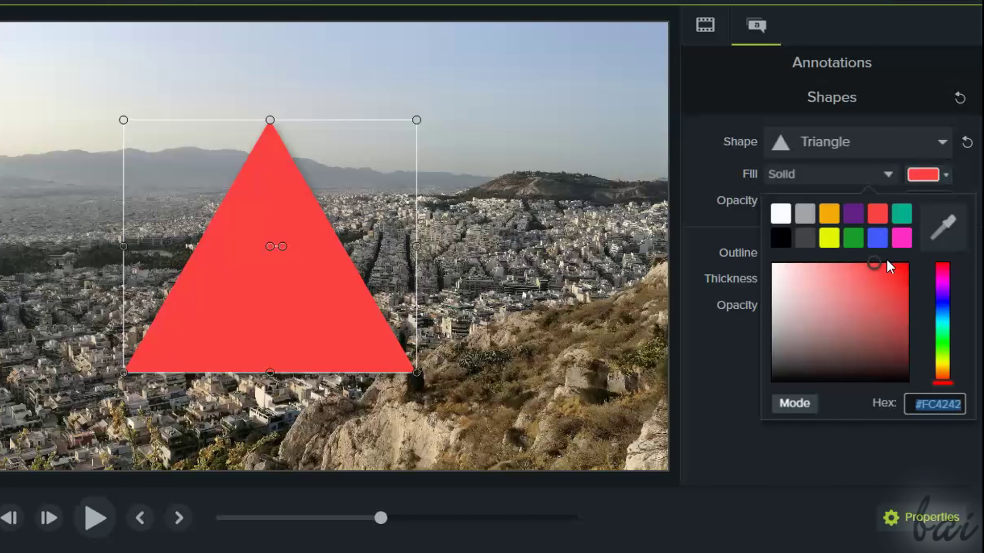
{"action": "mouse_move", "coordinate": [887, 266]}
{"action": "left_mouse_down"}
{"action": "mouse_move", "coordinate": [896, 281]}
{"action": "mouse_move", "coordinate": [884, 266]}
{"action": "left_mouse_up"}
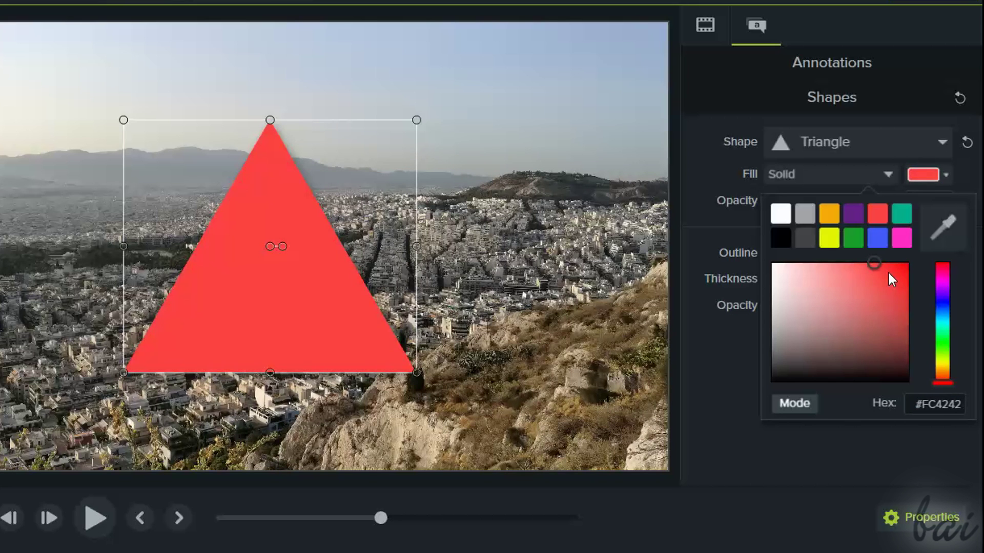
{"action": "left_click", "coordinate": [945, 173]}
{"action": "left_click_drag", "start_coordinate": [892, 200], "coordinate": [884, 201]}
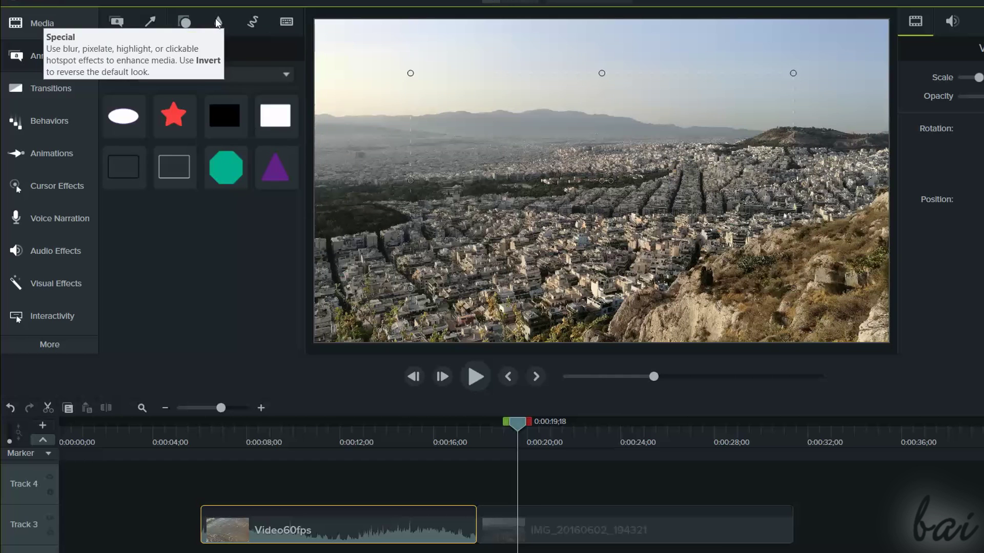
Step: Add a Pixelate annotation to Track 4, starting near 0:00:15
{"action": "left_click", "coordinate": [216, 19]}
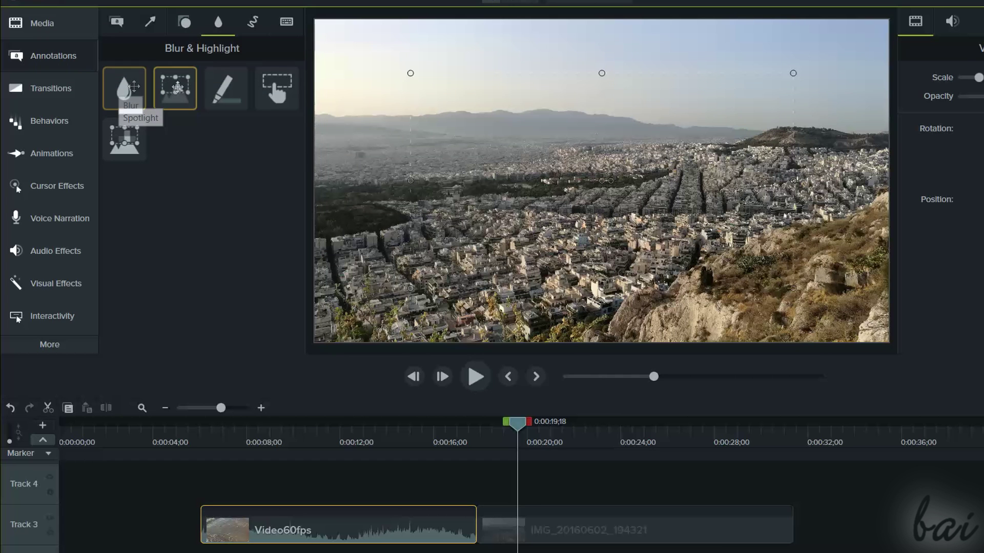
{"action": "left_click_drag", "start_coordinate": [128, 134], "coordinate": [426, 479]}
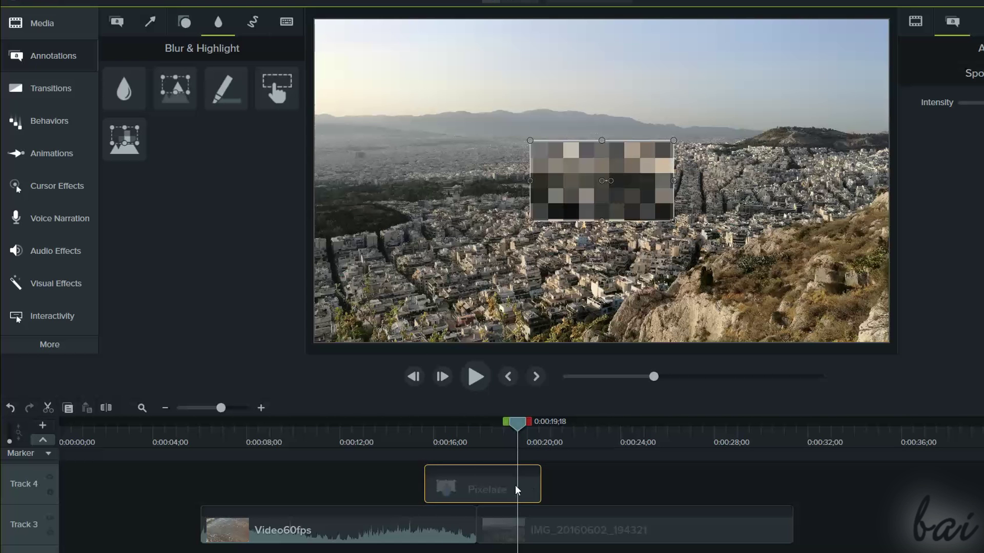
{"action": "mouse_move", "coordinate": [517, 490]}
{"action": "left_mouse_down"}
{"action": "mouse_move", "coordinate": [426, 487]}
{"action": "mouse_move", "coordinate": [651, 488]}
{"action": "mouse_move", "coordinate": [502, 487]}
{"action": "left_mouse_up"}
Step: Preview the pixelate box over the beach and city clips and reshape it
{"action": "left_click", "coordinate": [404, 423]}
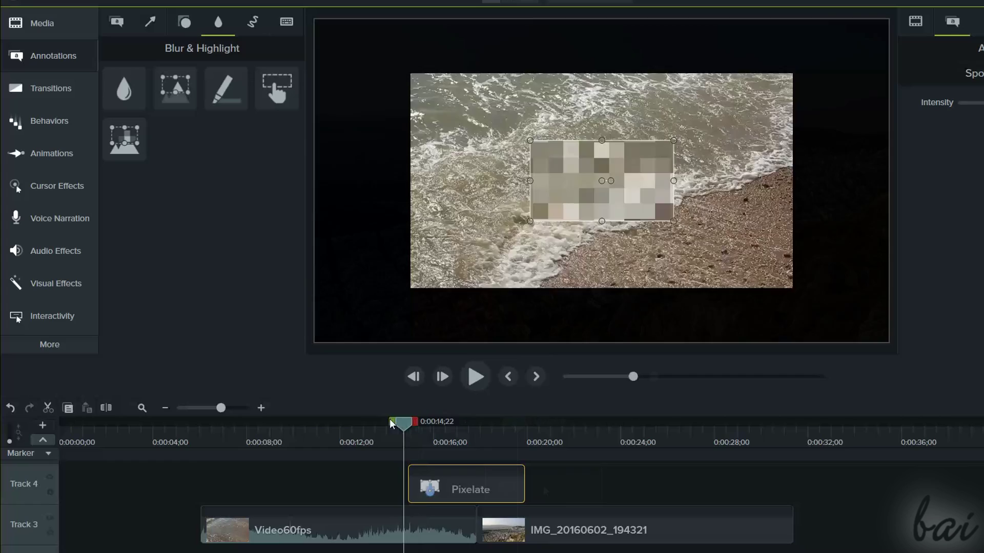
{"action": "left_click_drag", "start_coordinate": [390, 423], "coordinate": [431, 427]}
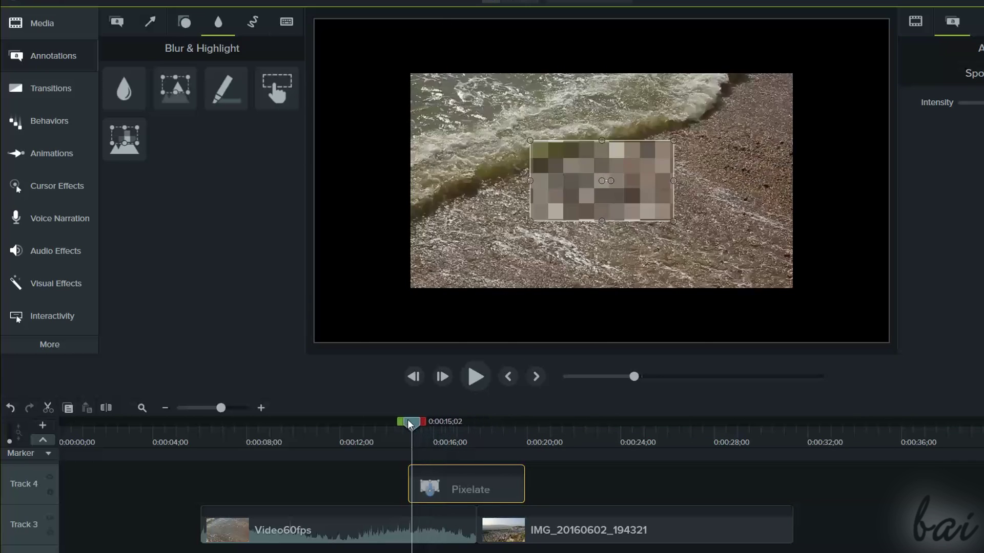
{"action": "left_click_drag", "start_coordinate": [410, 424], "coordinate": [498, 423]}
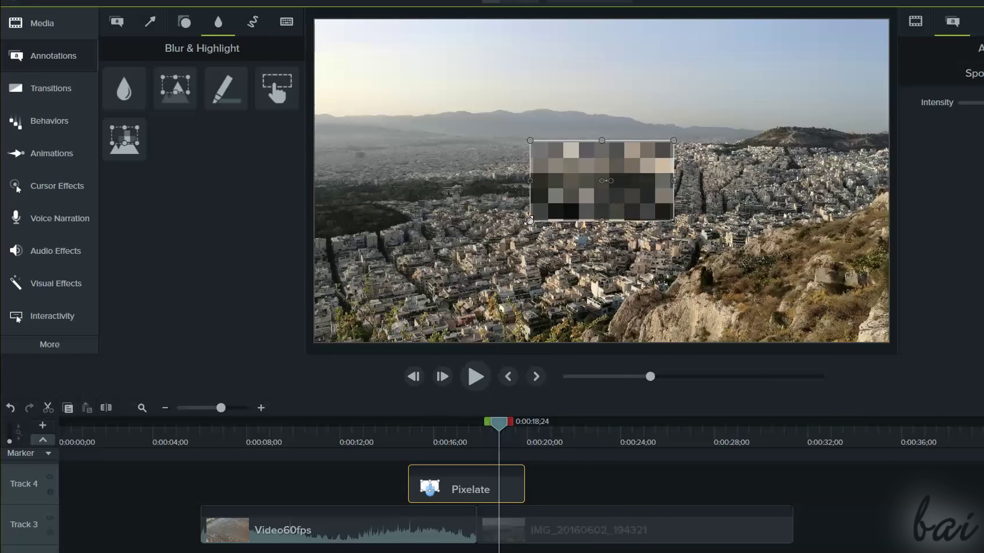
{"action": "left_click_drag", "start_coordinate": [529, 221], "coordinate": [494, 226]}
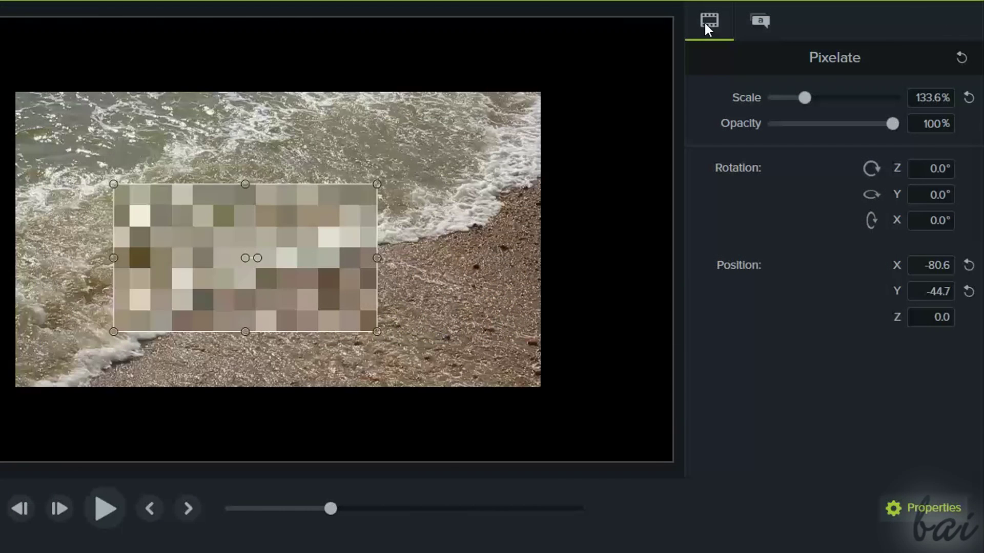
Step: Scale the pixelate box to 153.6%, lower its intensity to 19.3, and invert the blur
{"action": "mouse_move", "coordinate": [812, 100]}
{"action": "left_mouse_down"}
{"action": "mouse_move", "coordinate": [796, 100]}
{"action": "mouse_move", "coordinate": [816, 98]}
{"action": "mouse_move", "coordinate": [805, 97]}
{"action": "left_mouse_up"}
{"action": "left_click", "coordinate": [755, 32]}
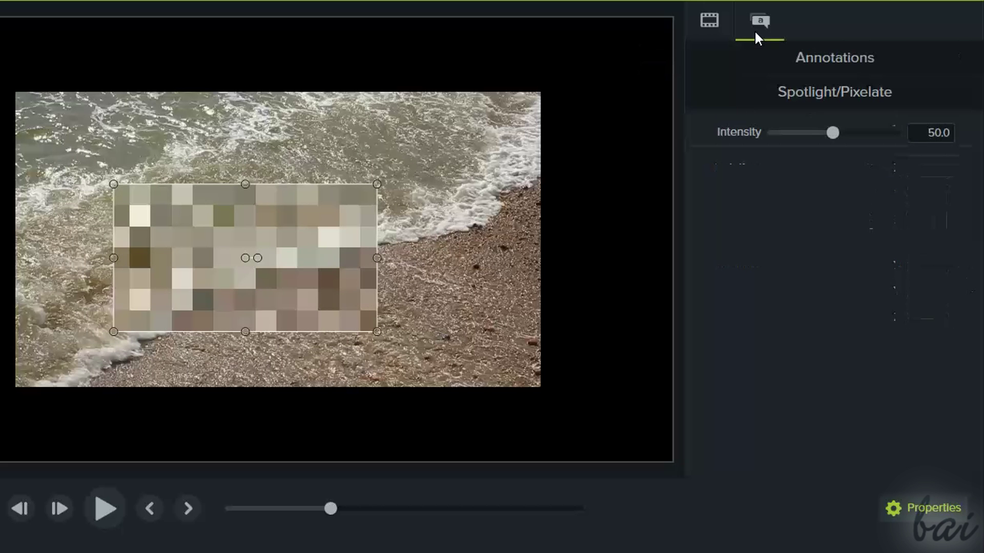
{"action": "mouse_move", "coordinate": [833, 128]}
{"action": "left_mouse_down"}
{"action": "mouse_move", "coordinate": [790, 134]}
{"action": "mouse_move", "coordinate": [808, 149]}
{"action": "left_mouse_up"}
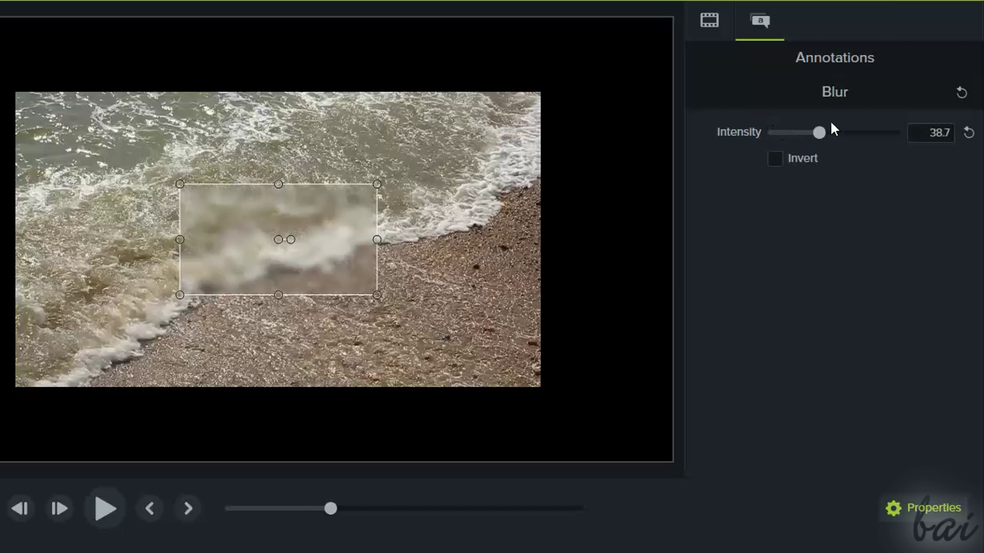
{"action": "left_click", "coordinate": [776, 160]}
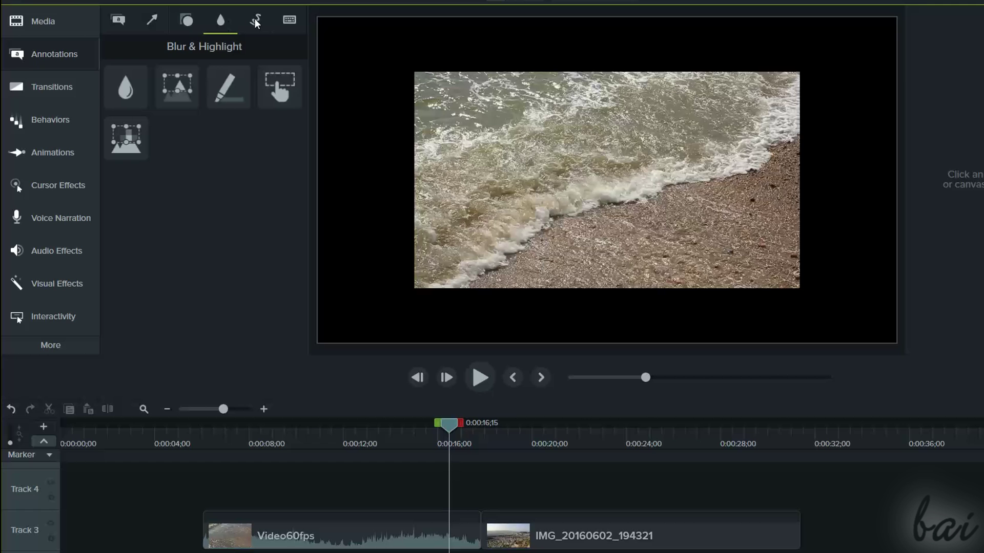
Step: Add the Sketch Motion rectangle to Track 4 and scrub to preview it drawing in
{"action": "left_click", "coordinate": [255, 20]}
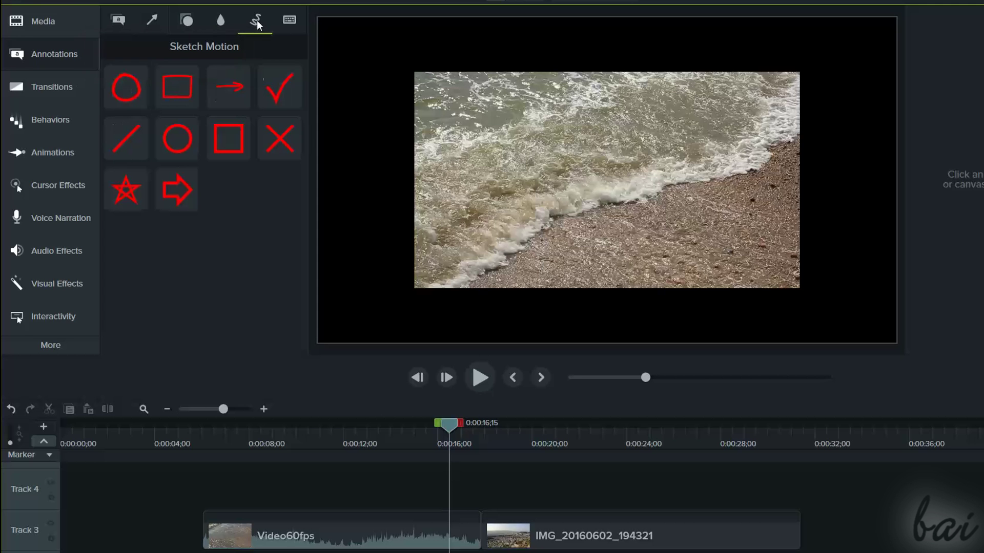
{"action": "mouse_move", "coordinate": [178, 88]}
{"action": "left_mouse_down"}
{"action": "mouse_move", "coordinate": [308, 287]}
{"action": "mouse_move", "coordinate": [527, 414]}
{"action": "mouse_move", "coordinate": [551, 417]}
{"action": "left_mouse_up"}
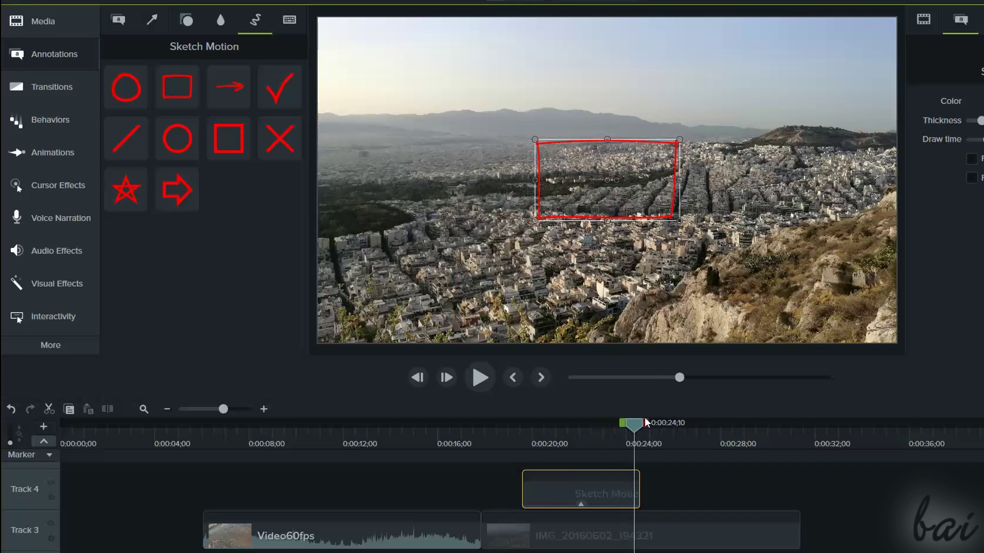
{"action": "left_click_drag", "start_coordinate": [645, 422], "coordinate": [634, 421]}
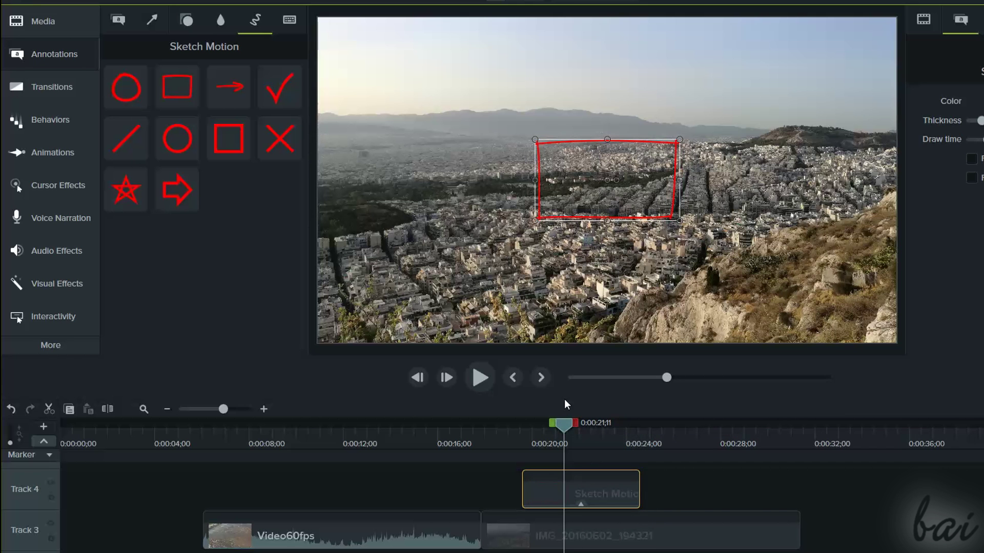
{"action": "mouse_move", "coordinate": [544, 424]}
{"action": "left_mouse_down"}
{"action": "mouse_move", "coordinate": [525, 417]}
{"action": "mouse_move", "coordinate": [555, 426]}
{"action": "left_mouse_up"}
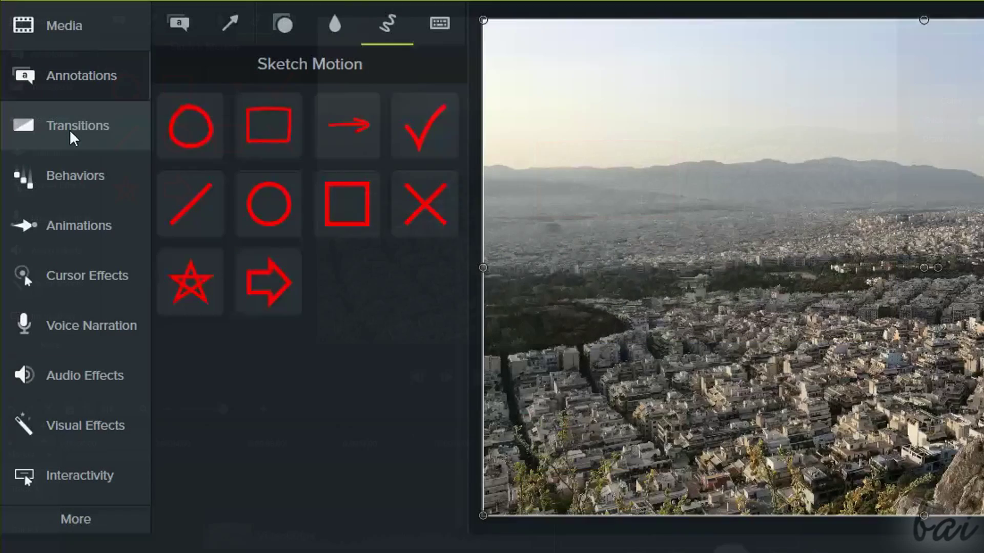
Step: Lengthen the Dissolve transition at the city clip's end to about 3 seconds and preview it
{"action": "left_click", "coordinate": [73, 137]}
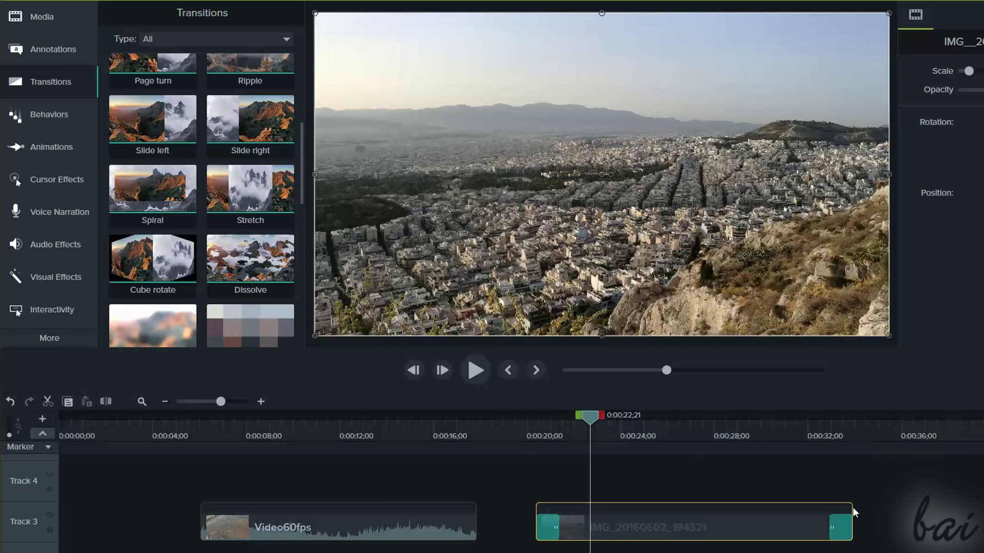
{"action": "left_click", "coordinate": [474, 369]}
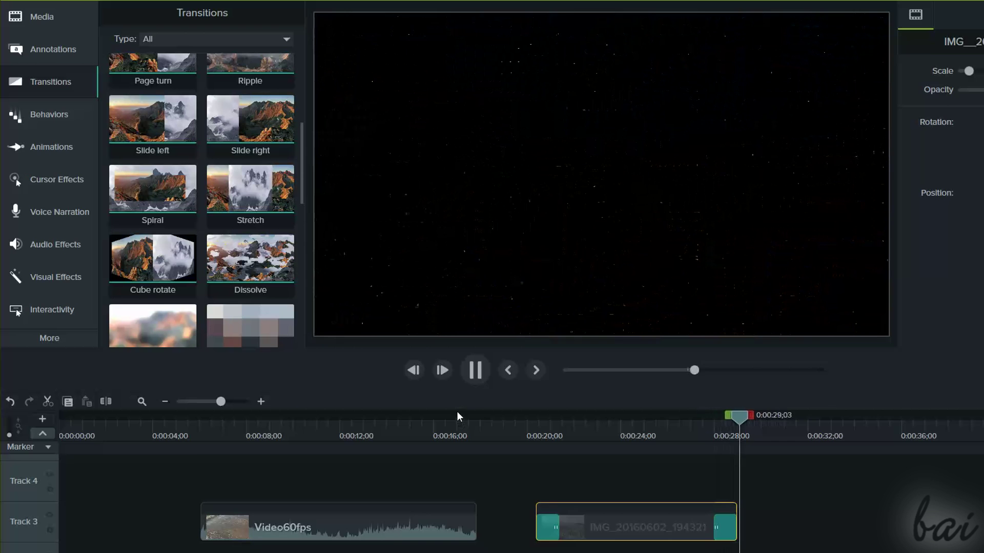
{"action": "left_click", "coordinate": [548, 527]}
{"action": "left_click", "coordinate": [640, 528]}
{"action": "left_click", "coordinate": [718, 528]}
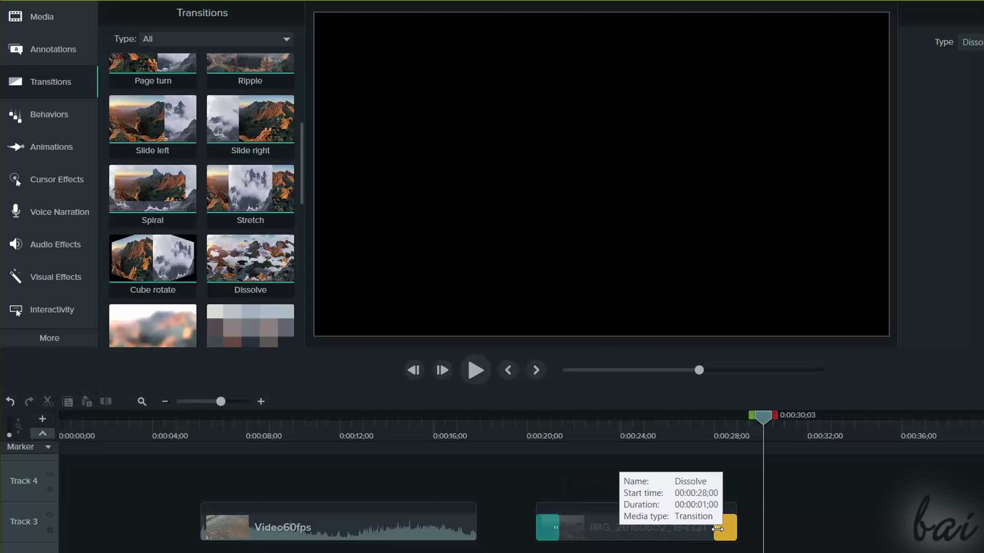
{"action": "left_click_drag", "start_coordinate": [717, 529], "coordinate": [634, 528]}
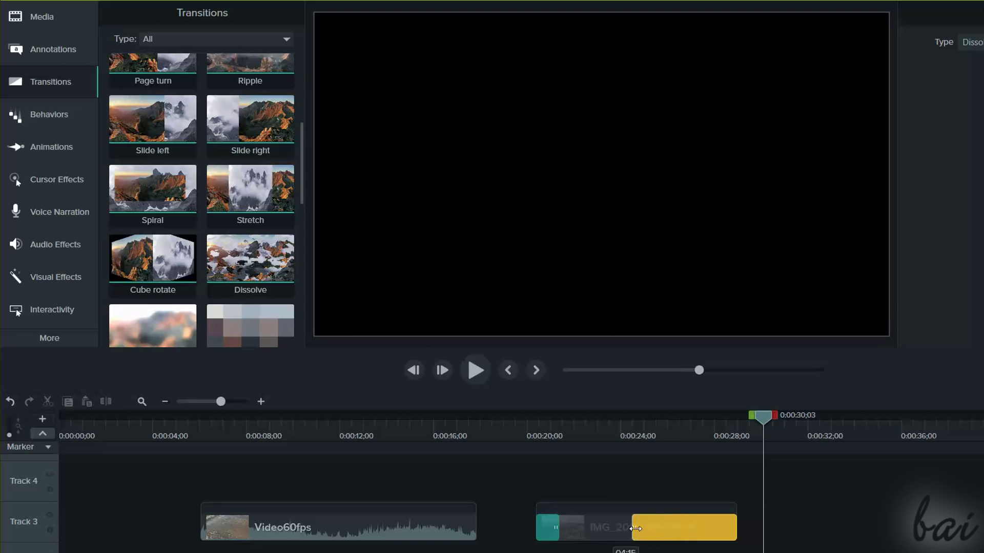
{"action": "left_click", "coordinate": [589, 434]}
{"action": "left_click", "coordinate": [456, 365]}
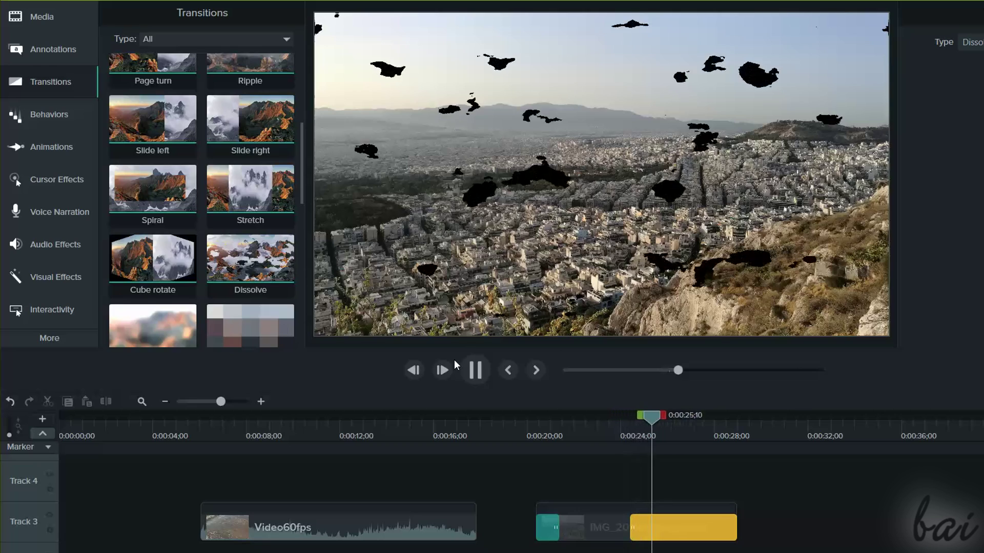
Step: Try a Glow transition on the city clip's end, preview it, then delete it
{"action": "scroll", "coordinate": [181, 205], "scroll_direction": "down", "scroll_amount": 3}
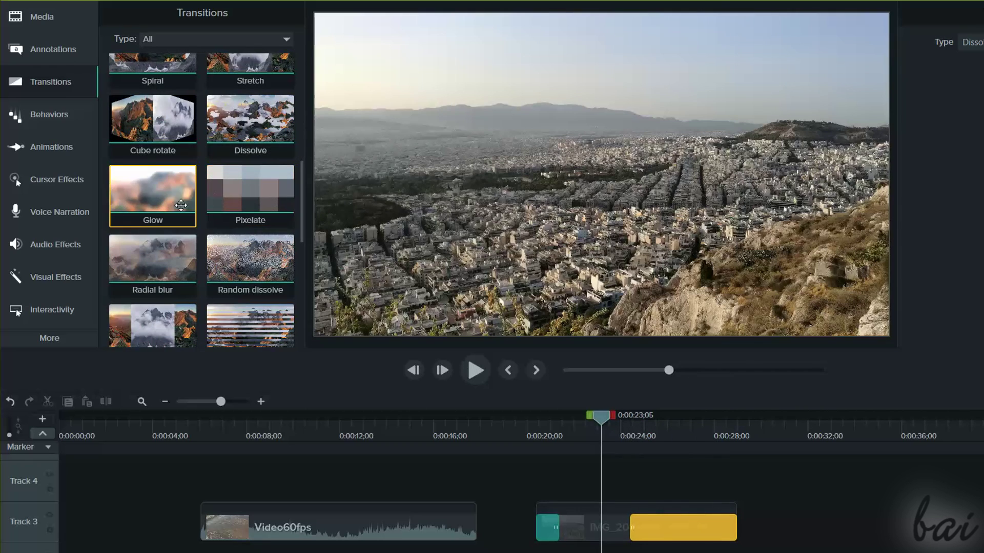
{"action": "left_click_drag", "start_coordinate": [175, 202], "coordinate": [667, 530]}
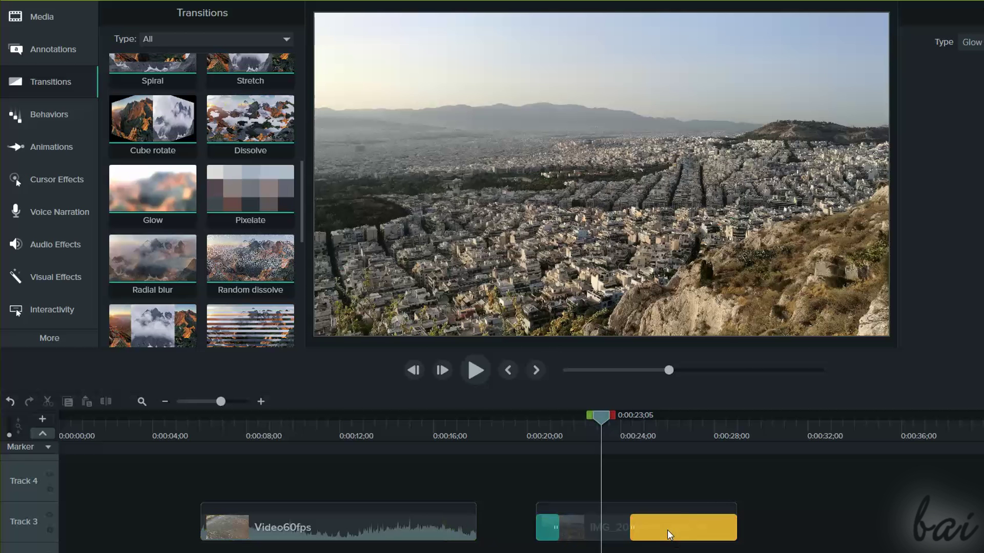
{"action": "left_click", "coordinate": [476, 371]}
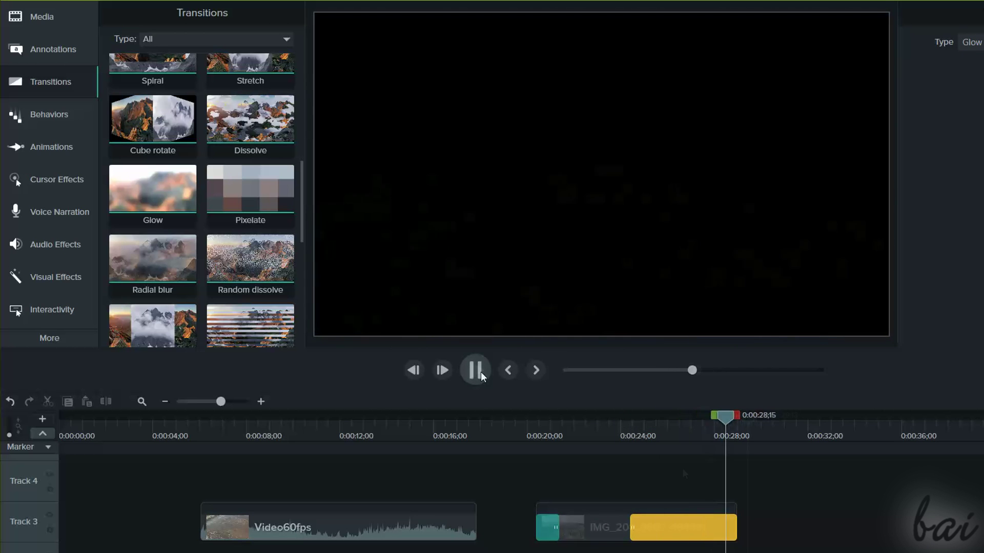
{"action": "left_click", "coordinate": [480, 372]}
{"action": "right_click", "coordinate": [669, 526]}
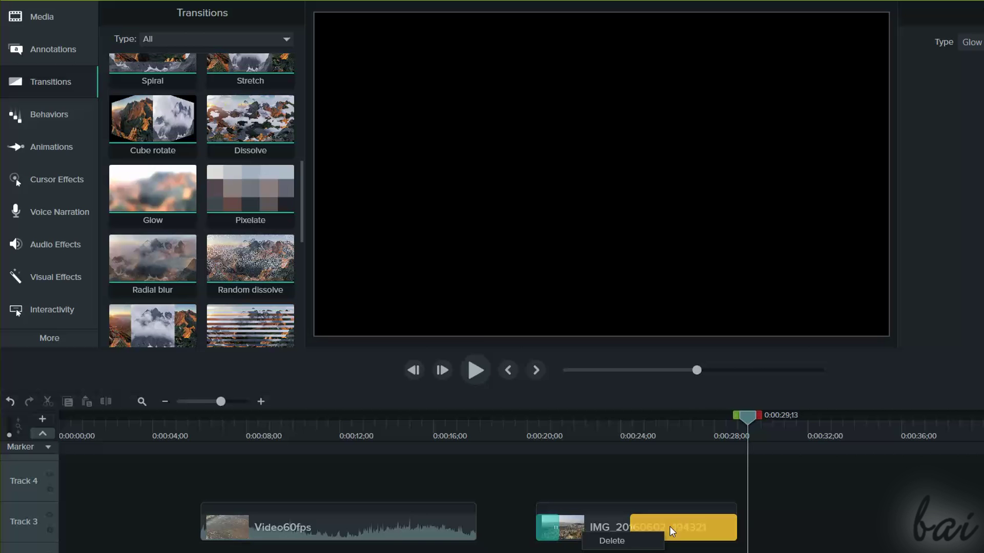
{"action": "left_click", "coordinate": [638, 544]}
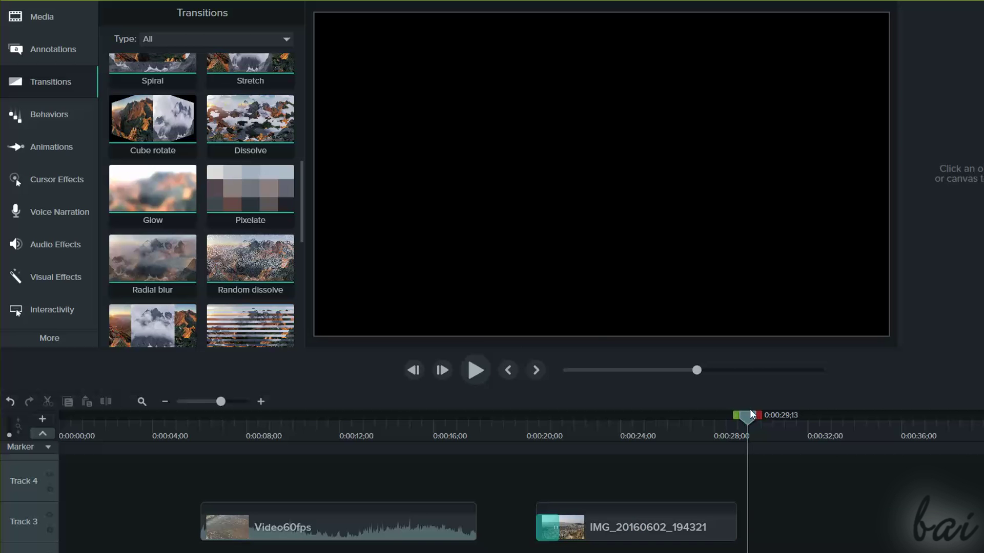
{"action": "left_click_drag", "start_coordinate": [751, 414], "coordinate": [731, 430]}
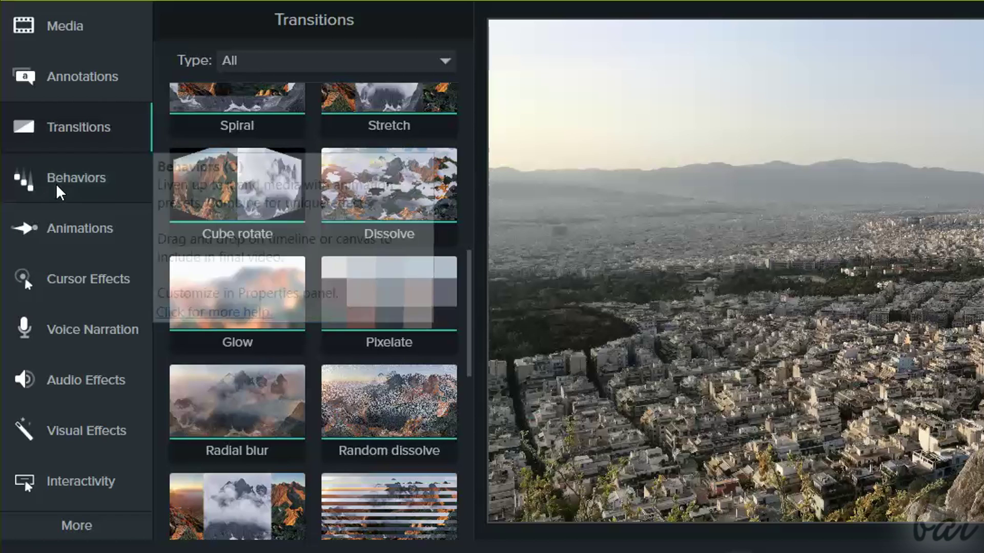
Step: Browse the Behaviors, Audio, Visual and Animation libraries, then drop Drifting on the IMG_20160602_194321 clip
{"action": "left_click", "coordinate": [60, 193]}
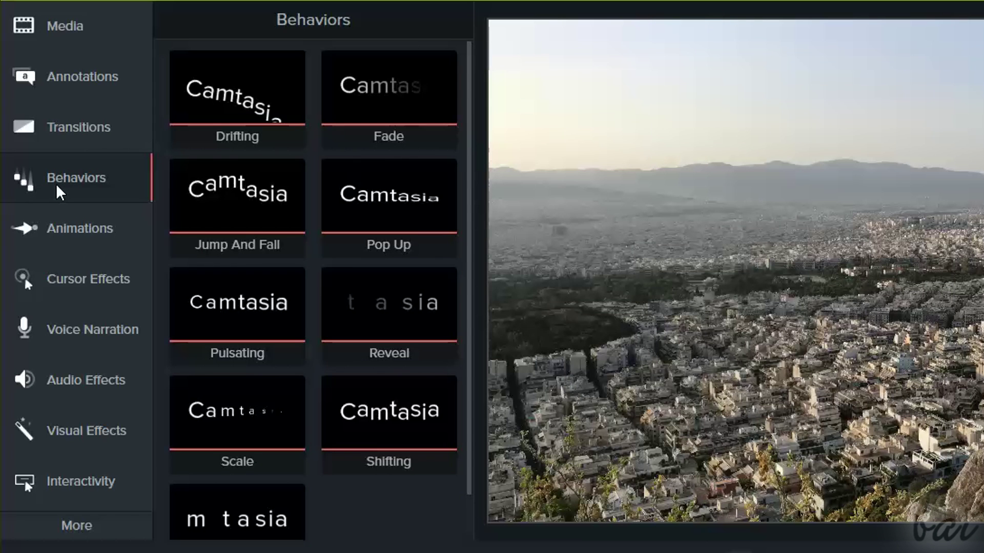
{"action": "left_click", "coordinate": [101, 391]}
{"action": "left_click", "coordinate": [100, 431]}
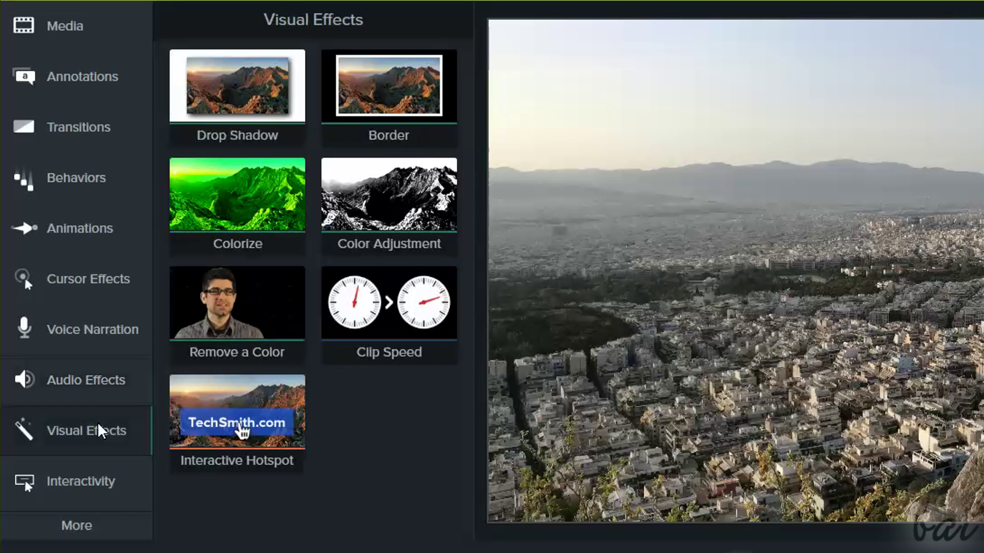
{"action": "left_click", "coordinate": [73, 230]}
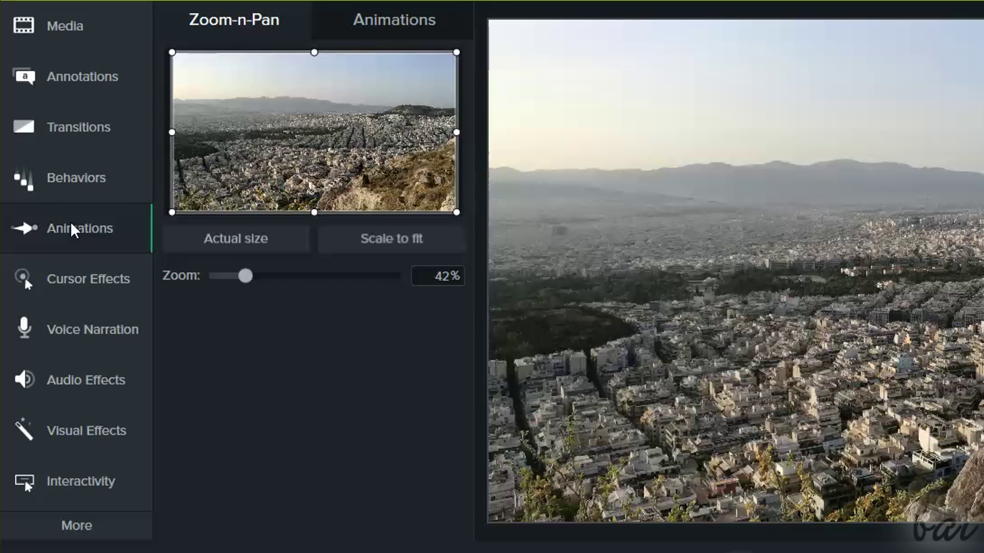
{"action": "left_click", "coordinate": [73, 197]}
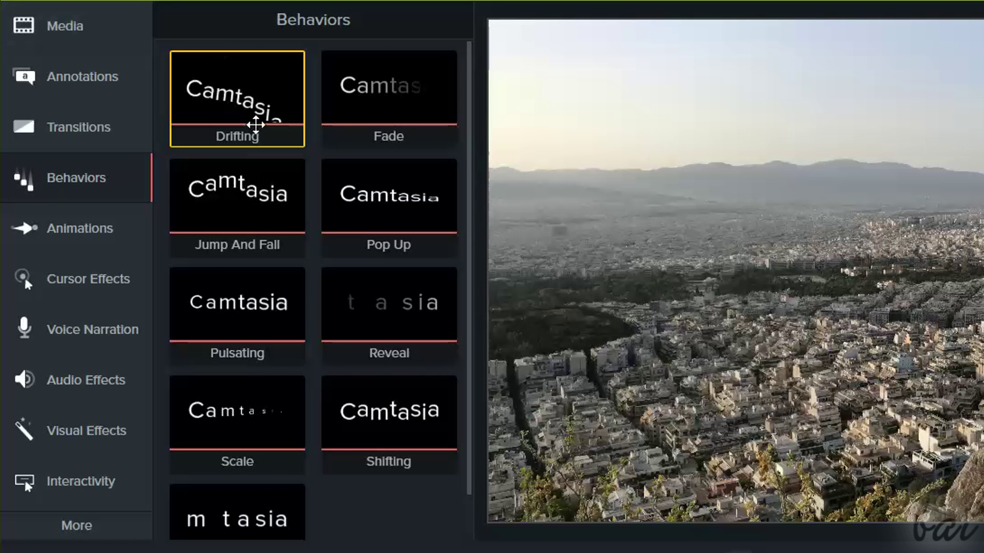
{"action": "left_click", "coordinate": [737, 552]}
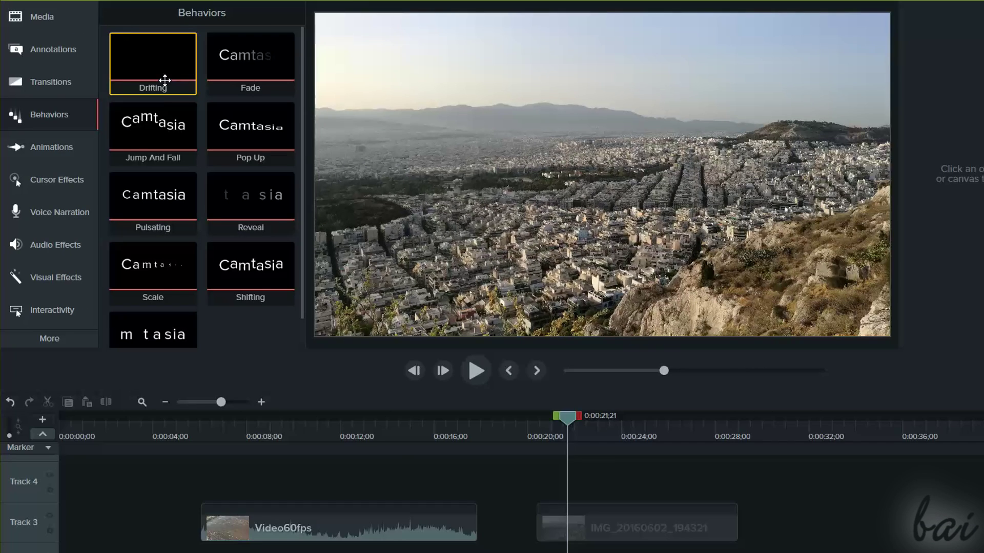
{"action": "left_click_drag", "start_coordinate": [173, 80], "coordinate": [589, 523]}
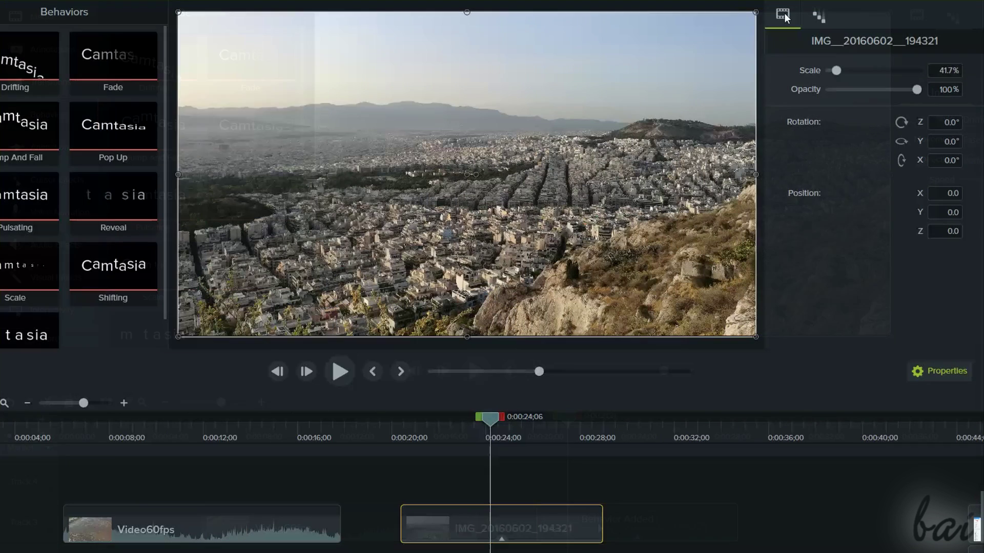
Step: Review the Drifting behavior's In, During and Out settings, lowering the In speed to 73%
{"action": "left_click", "coordinate": [823, 19]}
{"action": "left_click", "coordinate": [411, 420]}
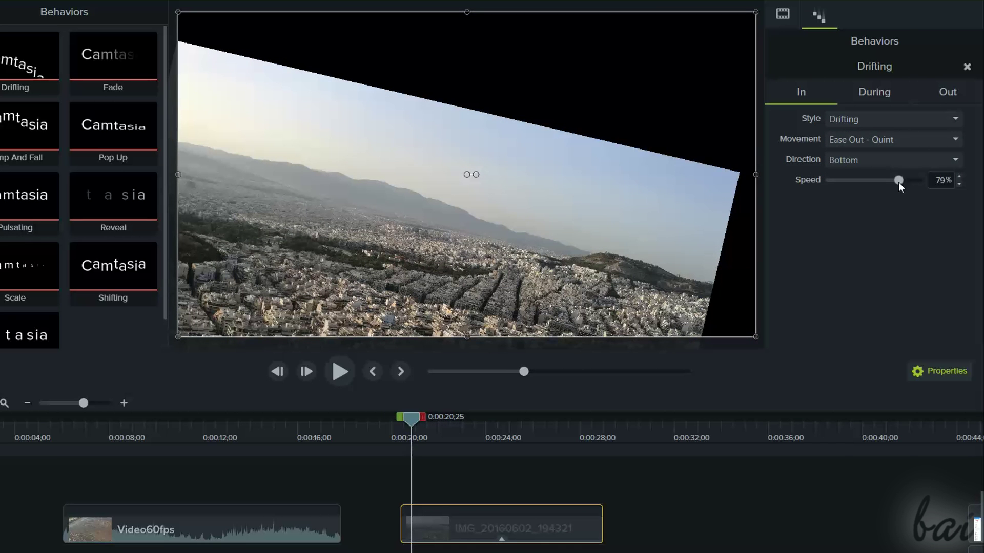
{"action": "mouse_move", "coordinate": [899, 182]}
{"action": "left_mouse_down"}
{"action": "mouse_move", "coordinate": [886, 185]}
{"action": "mouse_move", "coordinate": [903, 182]}
{"action": "left_mouse_up"}
{"action": "left_click", "coordinate": [880, 92]}
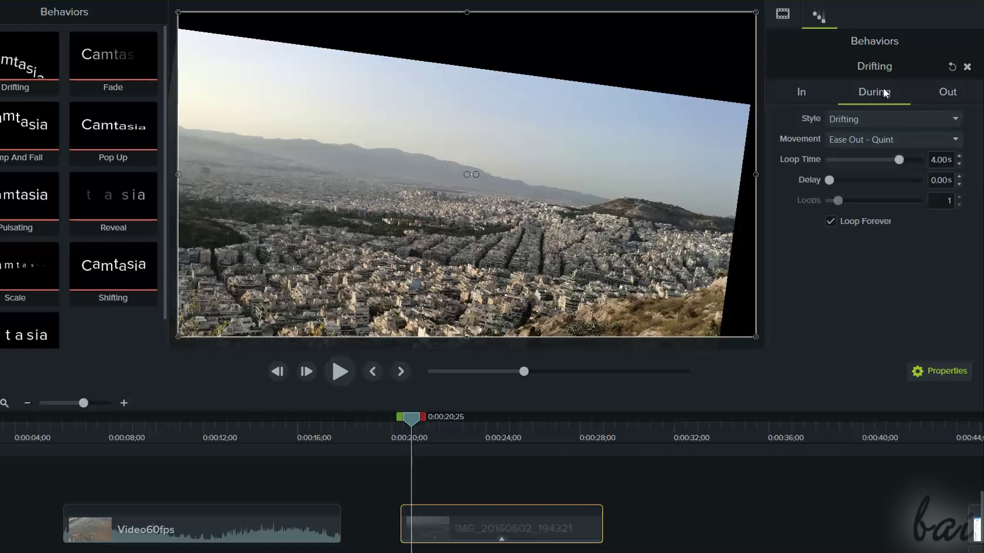
{"action": "left_click_drag", "start_coordinate": [441, 414], "coordinate": [461, 419]}
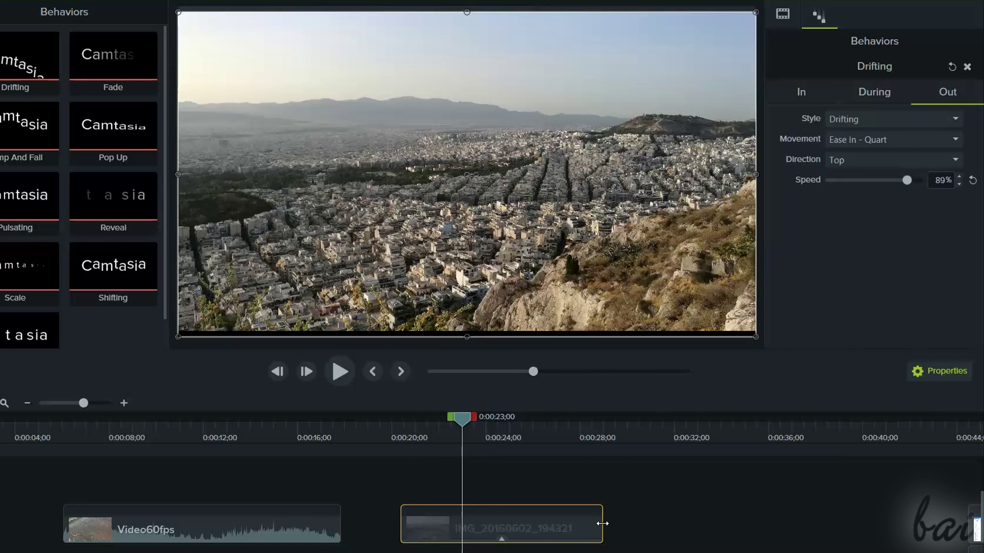
Step: Trim the city clip's end shorter, play it back, and remove the Drifting behavior
{"action": "left_click_drag", "start_coordinate": [554, 519], "coordinate": [516, 518]}
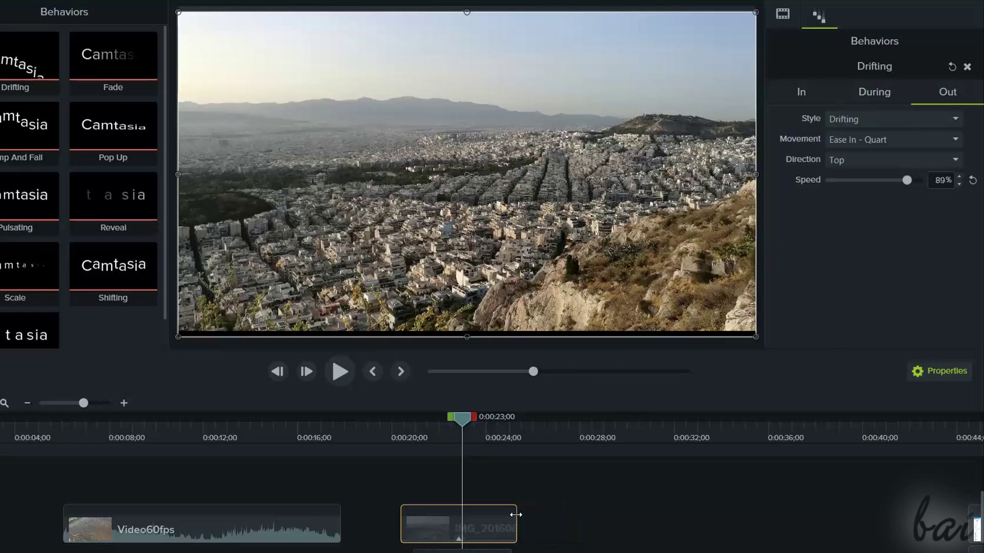
{"action": "left_click", "coordinate": [334, 376]}
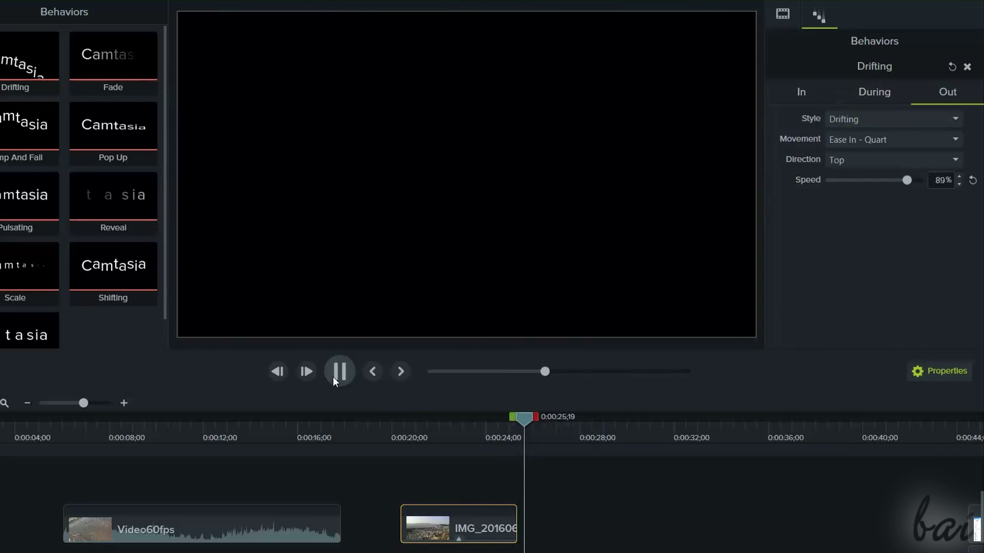
{"action": "left_click", "coordinate": [338, 372]}
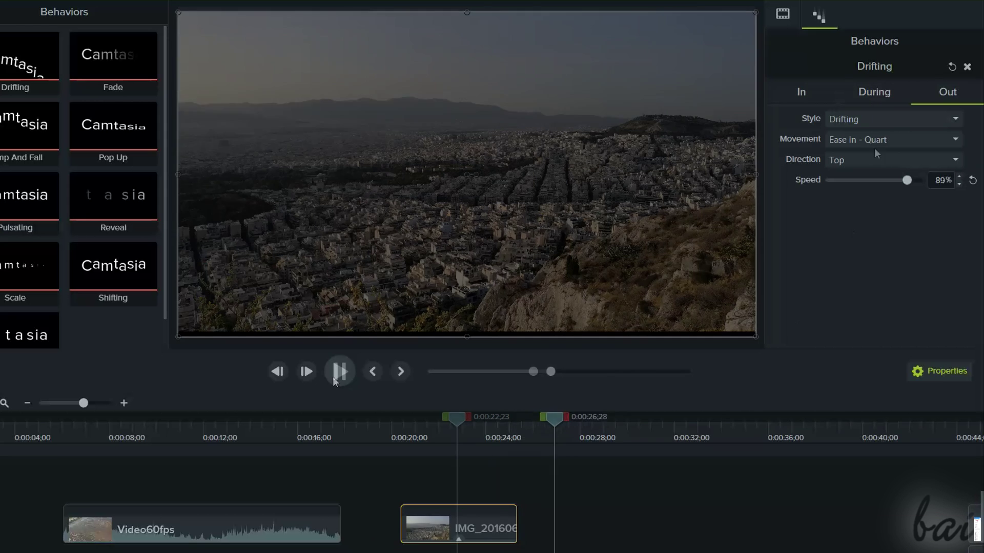
{"action": "left_click", "coordinate": [967, 67]}
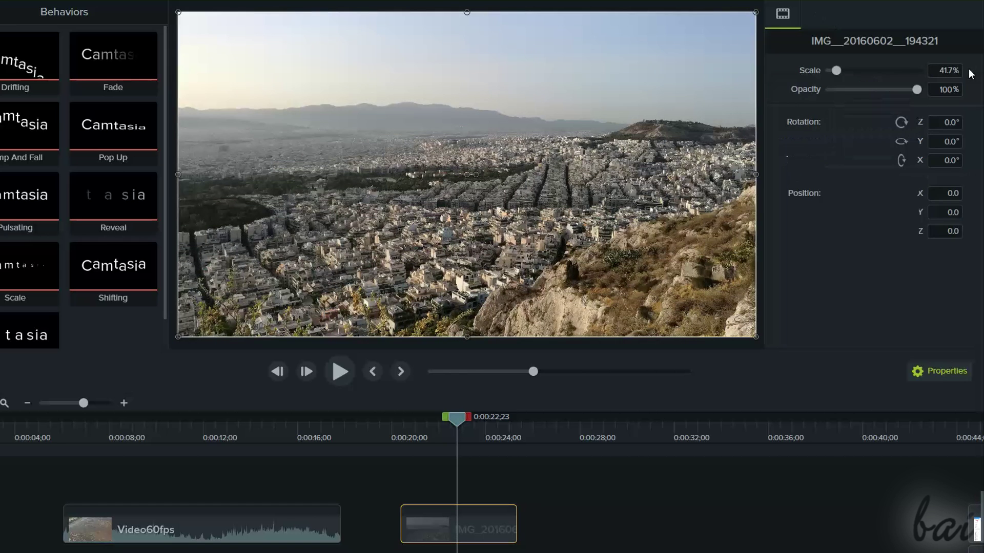
Step: Add audio Fade In and Fade Out effects to the Video60fps beach clip
{"action": "left_click_drag", "start_coordinate": [441, 433], "coordinate": [246, 435]}
{"action": "left_click", "coordinate": [61, 254]}
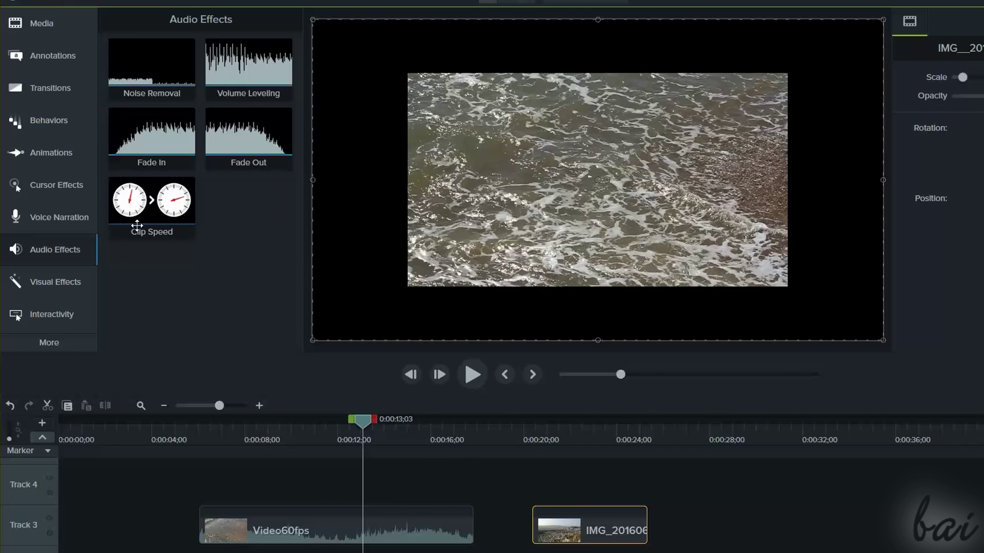
{"action": "left_click_drag", "start_coordinate": [152, 134], "coordinate": [287, 523]}
{"action": "left_click_drag", "start_coordinate": [248, 135], "coordinate": [419, 517]}
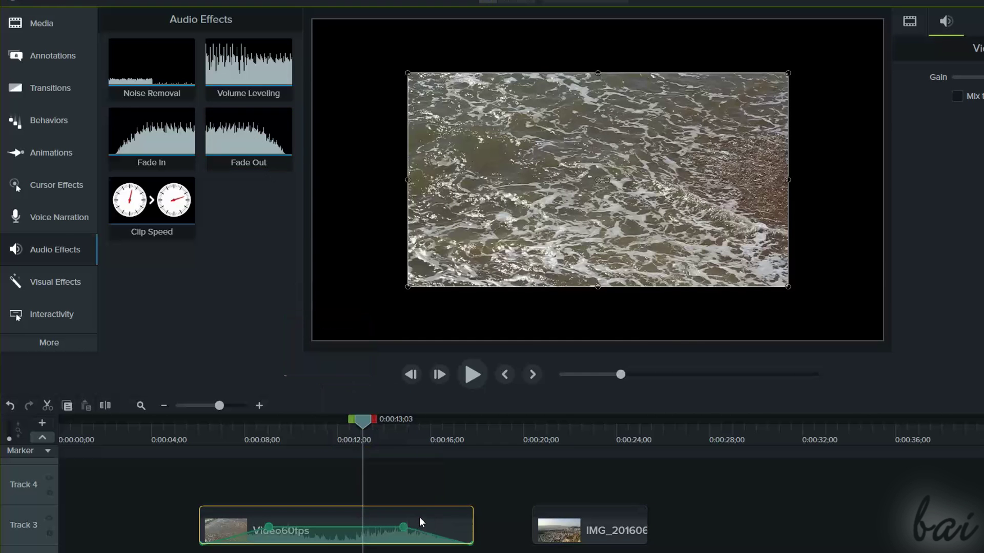
Step: Trial a Color Adjustment on Video60fps, tweaking brightness and saturation, then remove it
{"action": "left_click", "coordinate": [55, 281]}
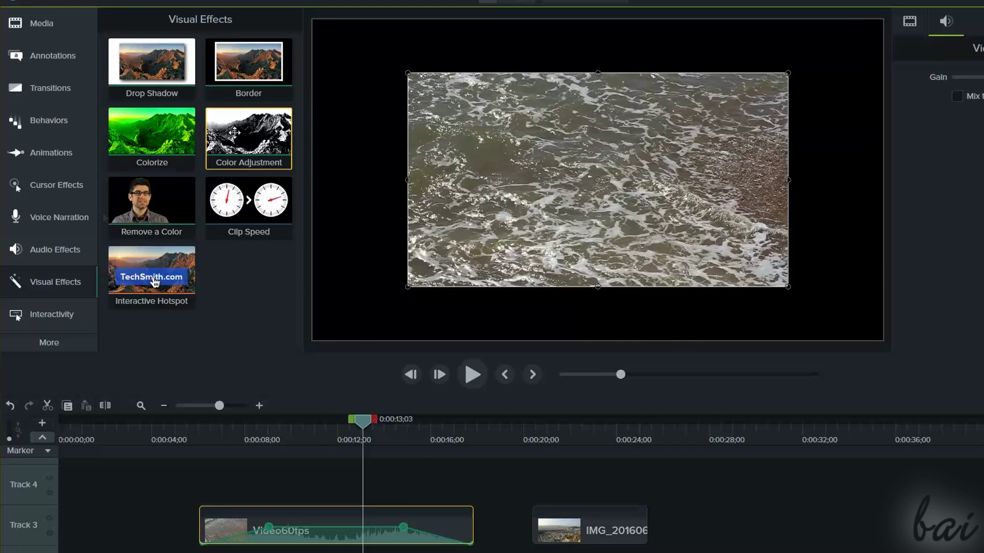
{"action": "left_click_drag", "start_coordinate": [235, 133], "coordinate": [307, 533]}
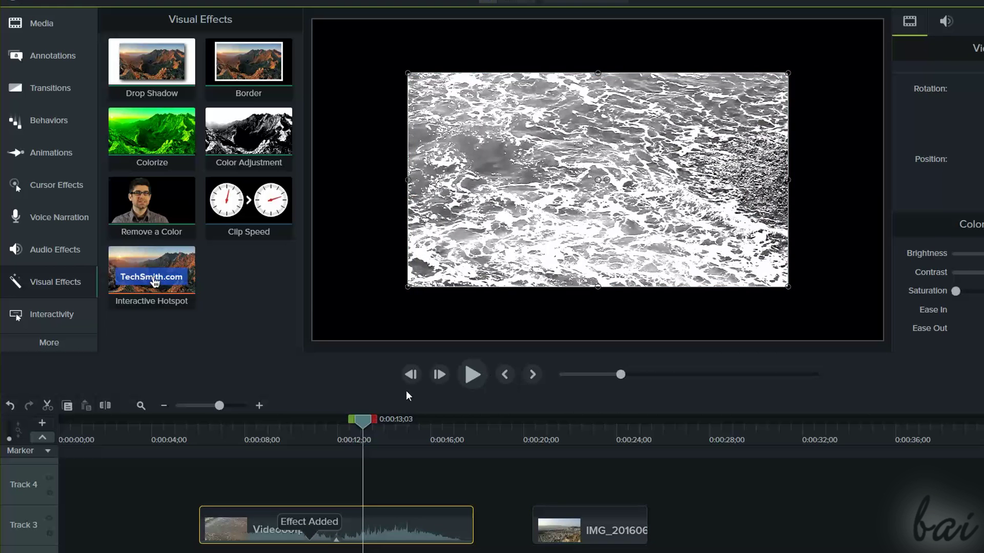
{"action": "left_click_drag", "start_coordinate": [362, 422], "coordinate": [193, 404]}
{"action": "left_click", "coordinate": [472, 380]}
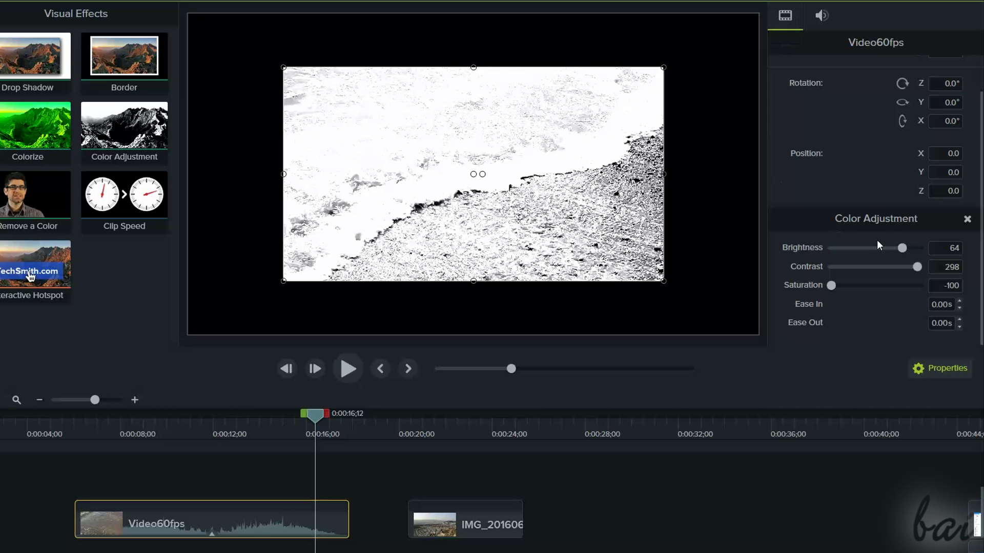
{"action": "left_click_drag", "start_coordinate": [890, 244], "coordinate": [862, 252]}
{"action": "left_click_drag", "start_coordinate": [831, 285], "coordinate": [877, 284]}
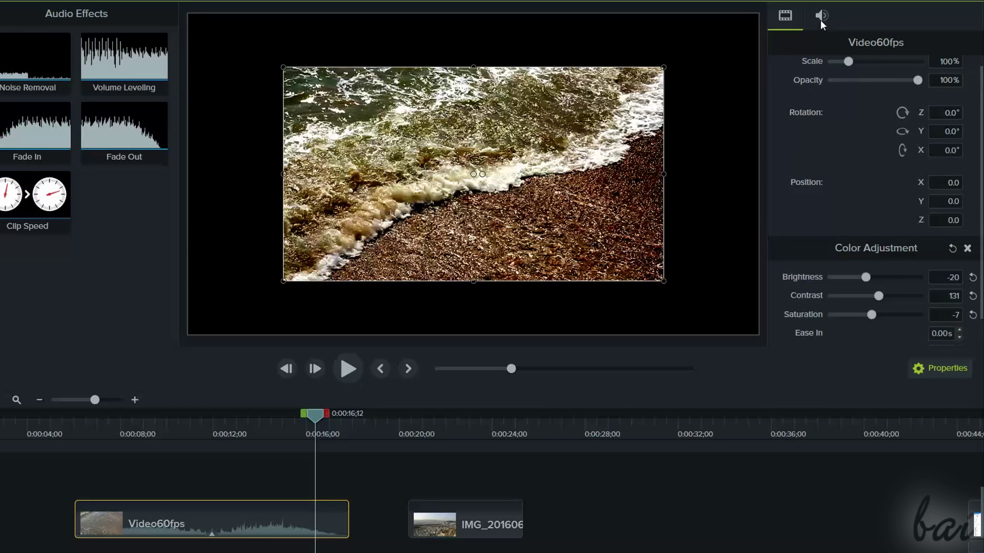
{"action": "left_click", "coordinate": [821, 17]}
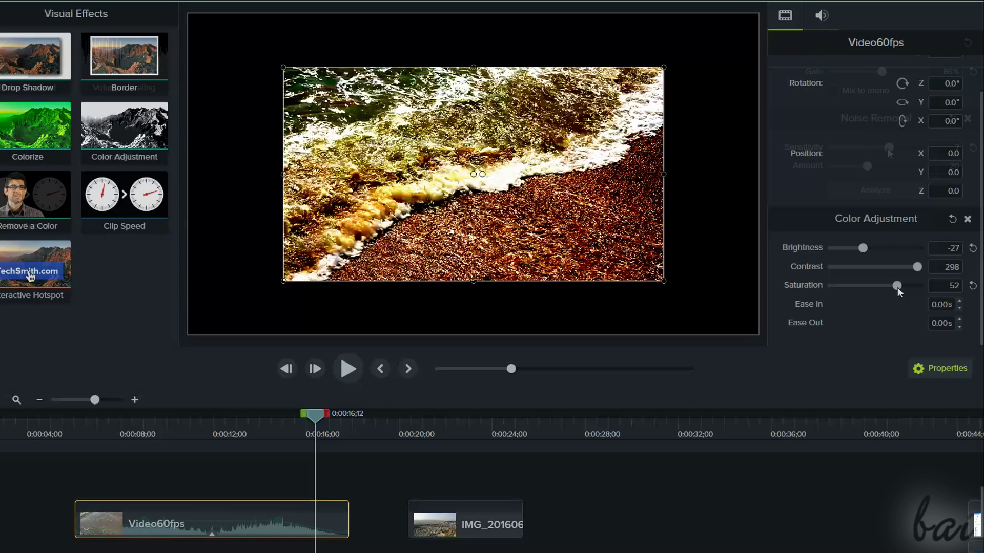
{"action": "left_click_drag", "start_coordinate": [896, 288], "coordinate": [878, 295]}
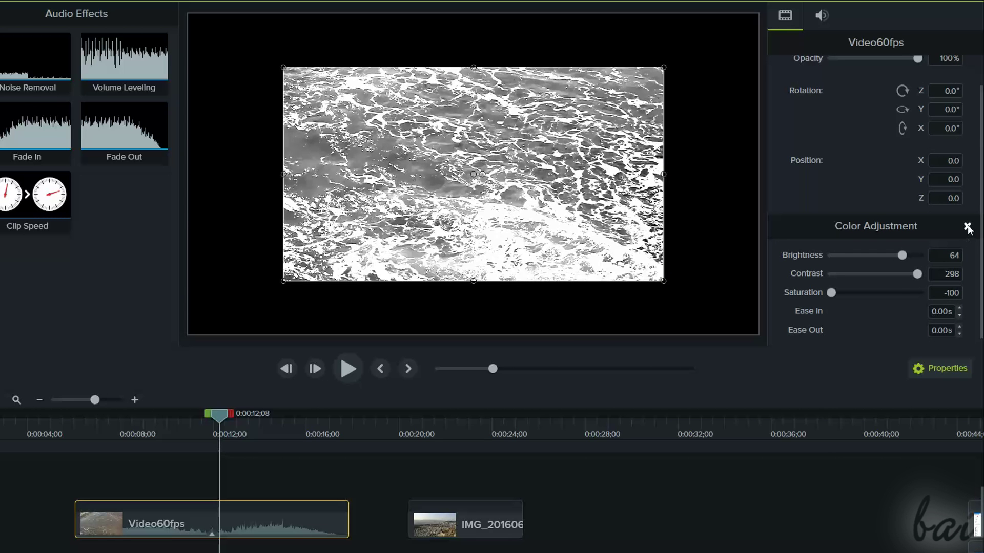
{"action": "left_click", "coordinate": [967, 226]}
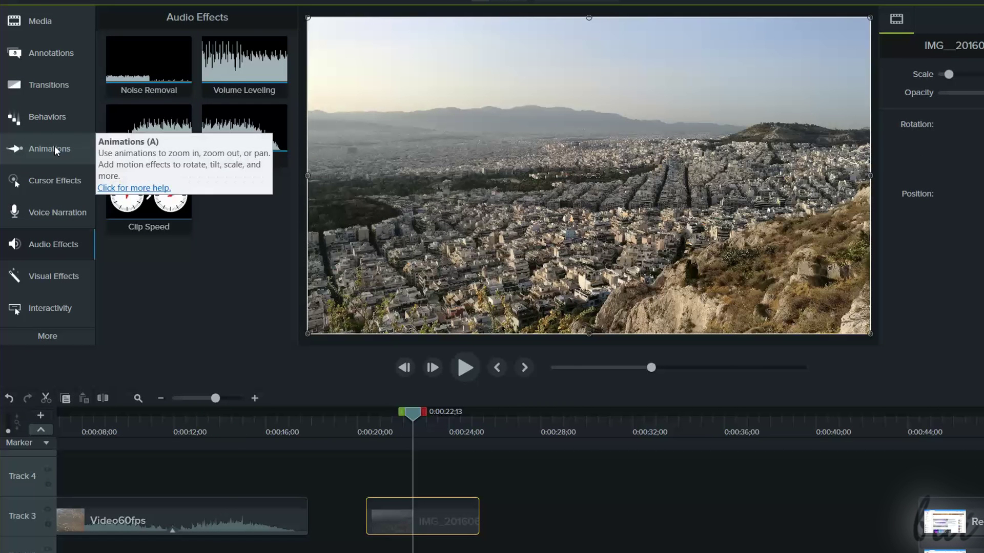
Step: Zoom the city clip's frame in to 72% with Zoom-n-Pan and preview the animation
{"action": "left_click", "coordinate": [54, 148]}
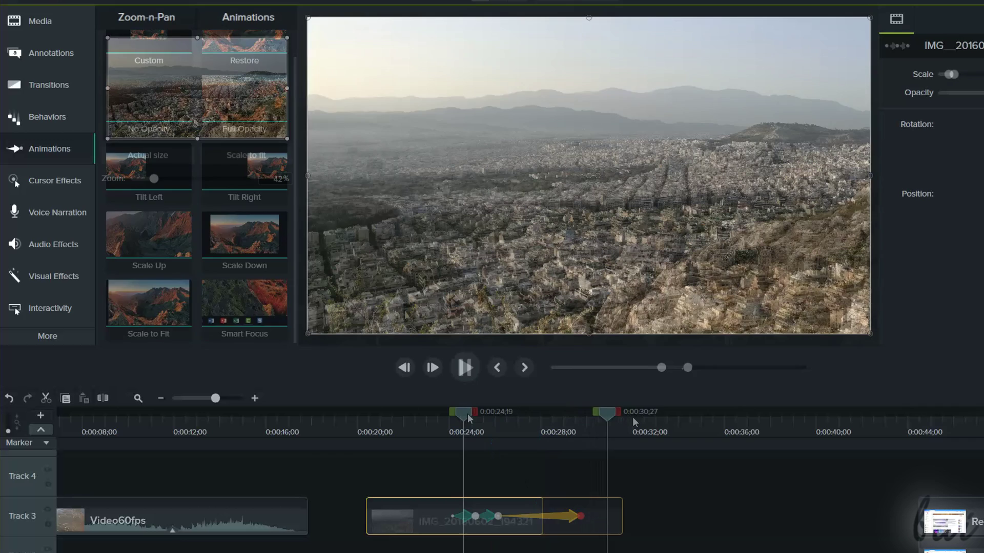
{"action": "left_click_drag", "start_coordinate": [504, 420], "coordinate": [521, 420]}
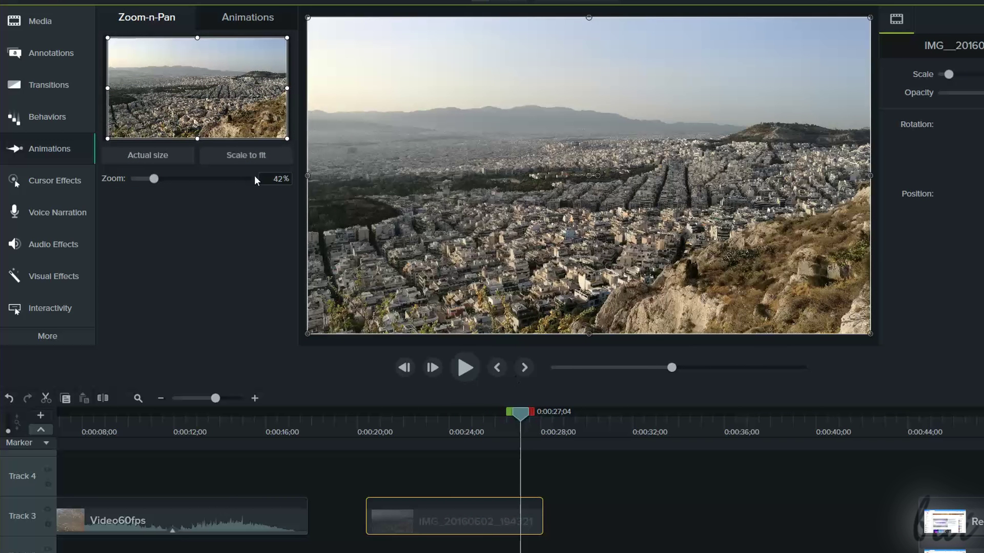
{"action": "left_click_drag", "start_coordinate": [108, 139], "coordinate": [188, 107]}
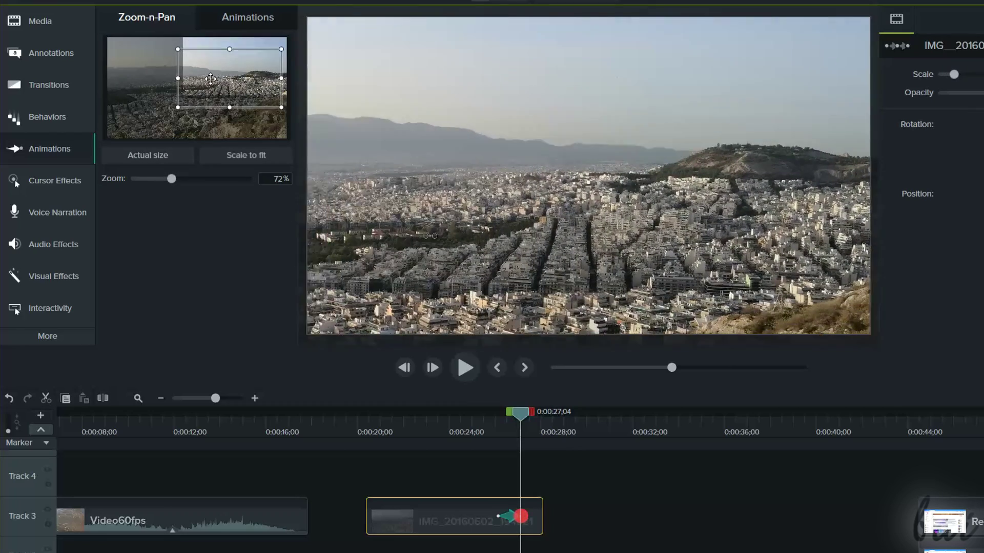
{"action": "left_click_drag", "start_coordinate": [520, 414], "coordinate": [434, 412]}
{"action": "left_click", "coordinate": [465, 382]}
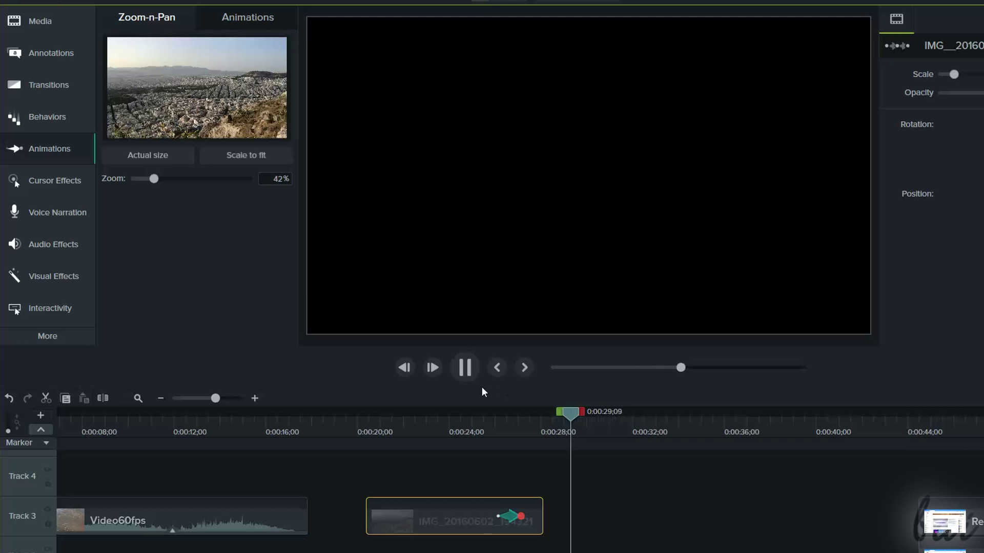
{"action": "left_click", "coordinate": [463, 373]}
{"action": "left_click_drag", "start_coordinate": [551, 415], "coordinate": [518, 427]}
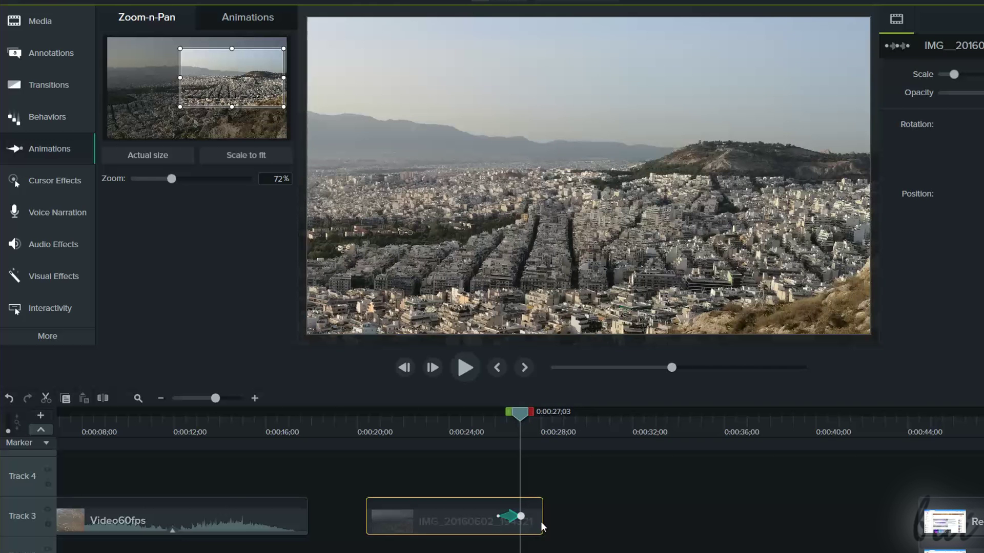
Step: Lengthen the city clip and its zoom animation, then pan toward the left mountain side
{"action": "left_click_drag", "start_coordinate": [544, 521], "coordinate": [623, 521]}
{"action": "left_click_drag", "start_coordinate": [521, 516], "coordinate": [581, 518]}
{"action": "left_click", "coordinate": [467, 370]}
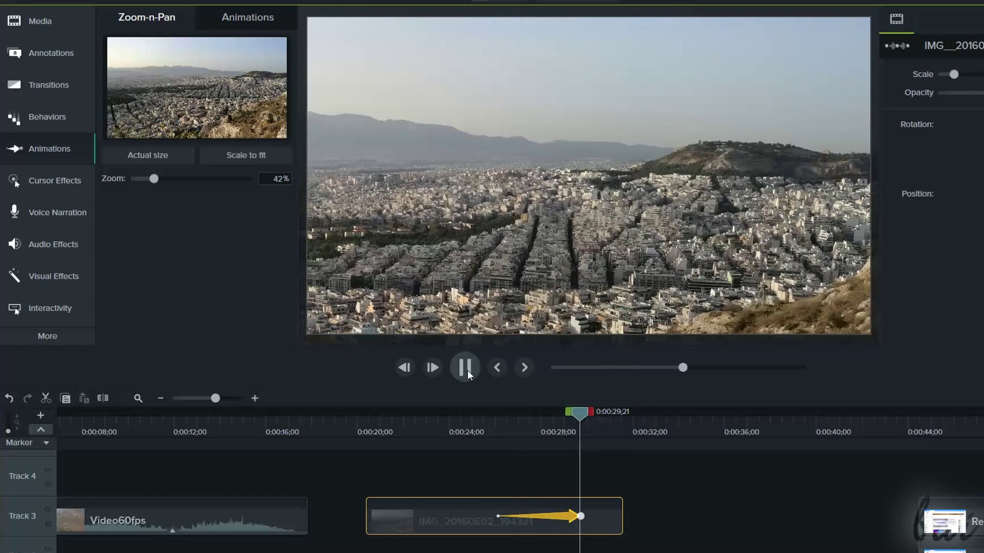
{"action": "left_click", "coordinate": [465, 368]}
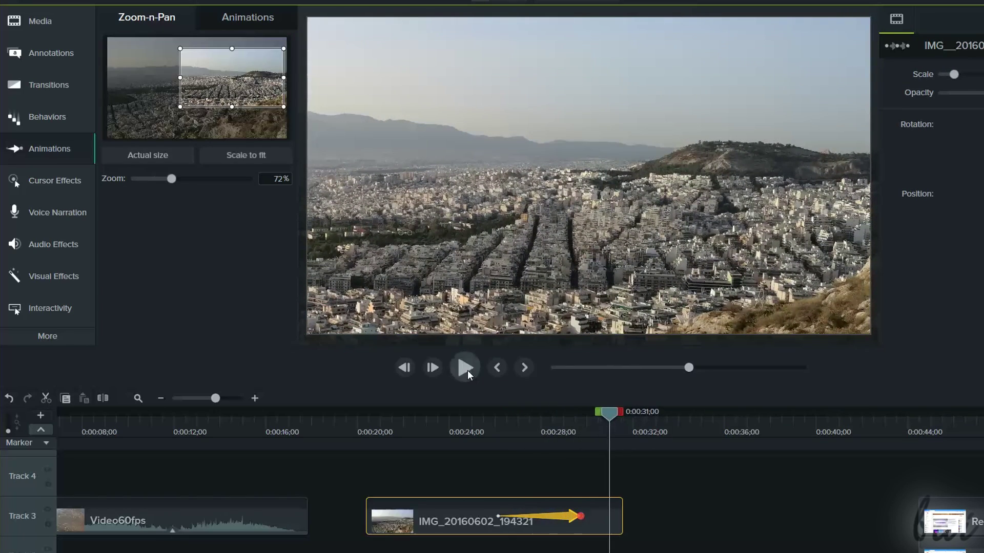
{"action": "left_click", "coordinate": [573, 517]}
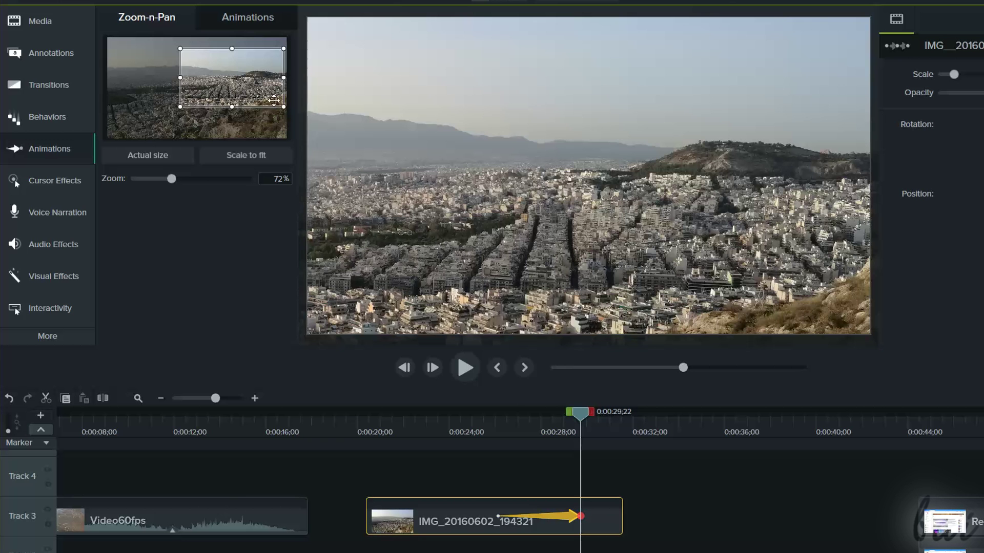
{"action": "left_click_drag", "start_coordinate": [275, 99], "coordinate": [194, 96]}
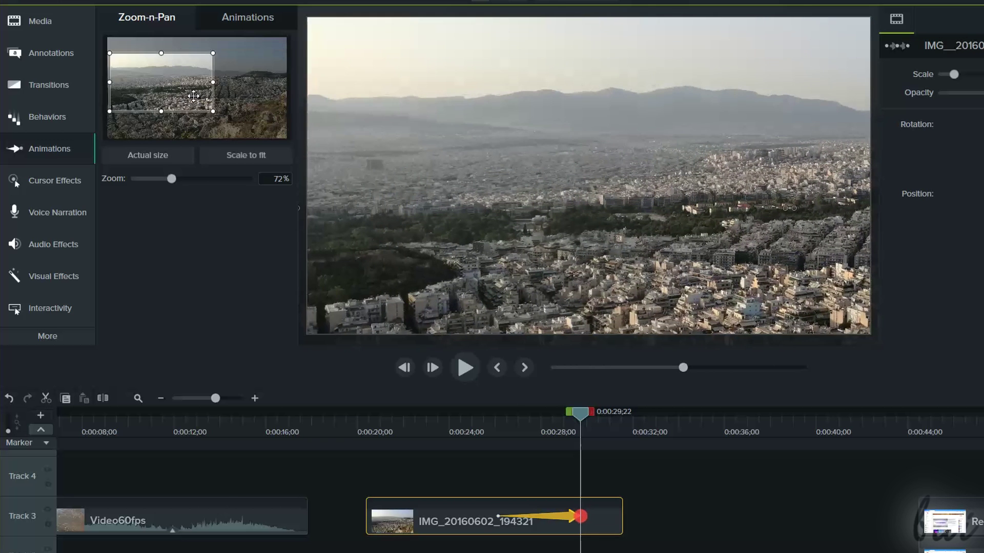
Step: Add the Scale Up and Full Opacity preset animations to the city clip
{"action": "left_click", "coordinate": [253, 22]}
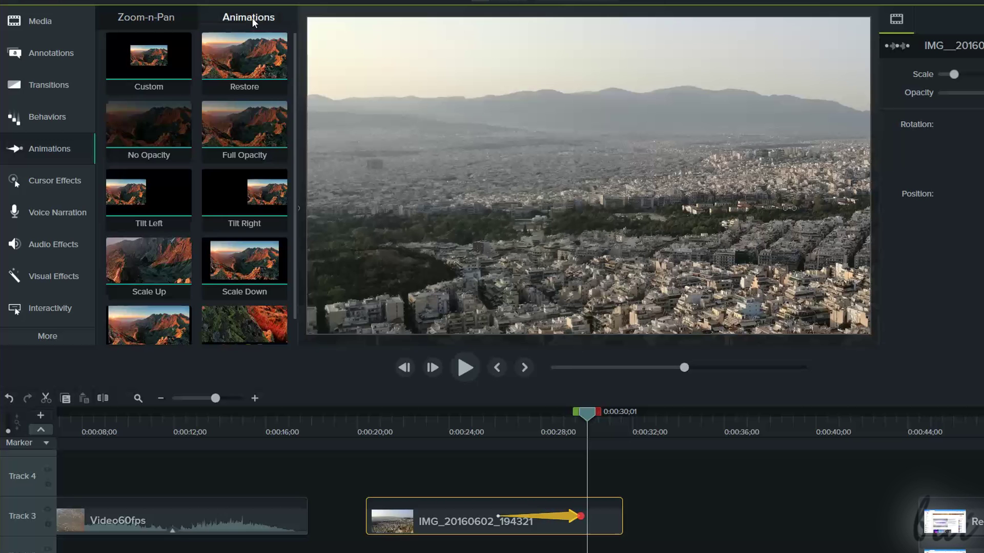
{"action": "scroll", "coordinate": [151, 233], "scroll_direction": "down", "scroll_amount": 1}
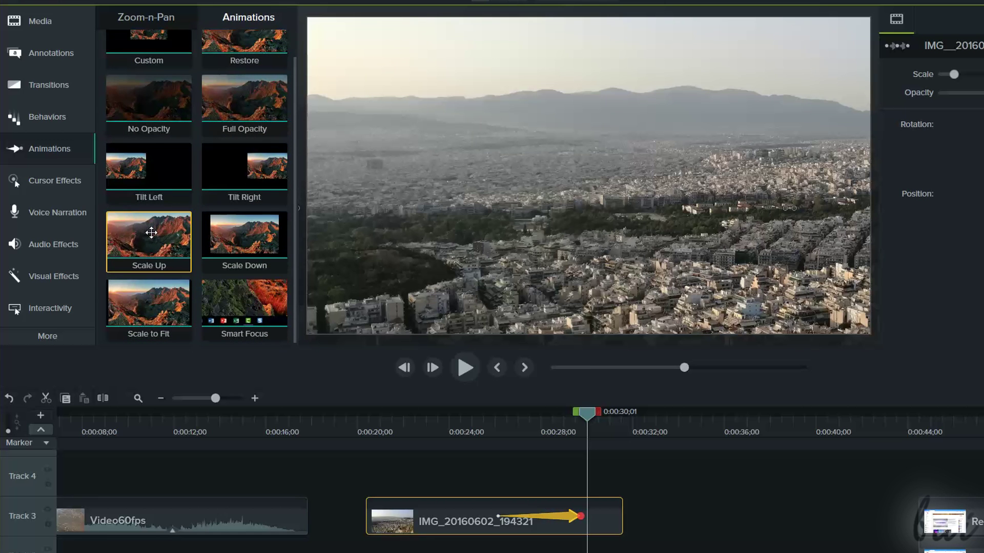
{"action": "left_click_drag", "start_coordinate": [151, 233], "coordinate": [456, 512]}
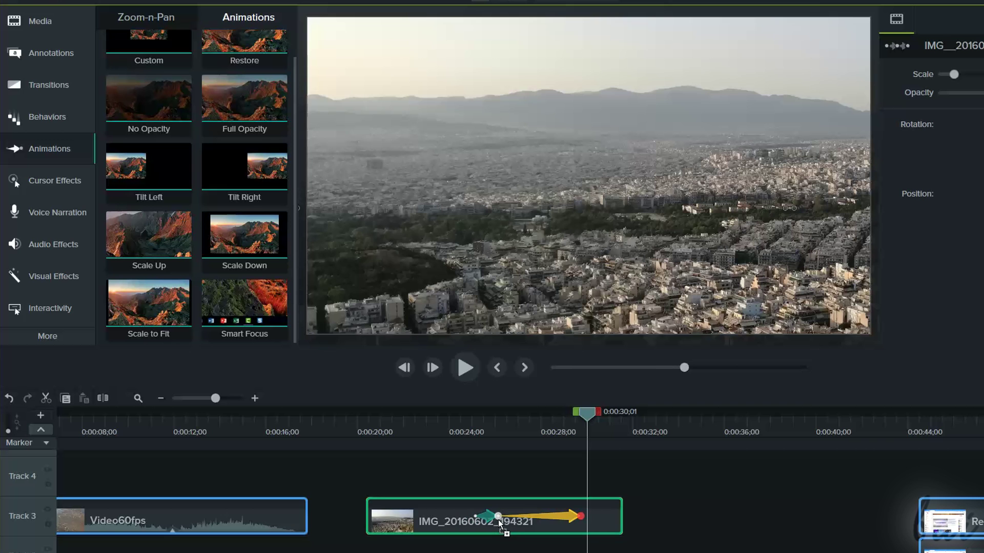
{"action": "left_click", "coordinate": [498, 520]}
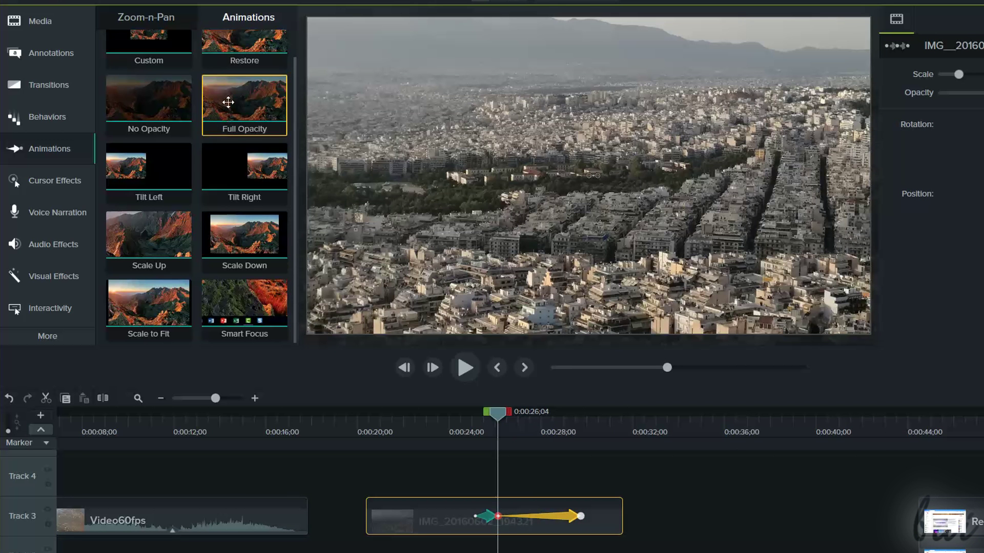
{"action": "left_click_drag", "start_coordinate": [299, 238], "coordinate": [434, 514]}
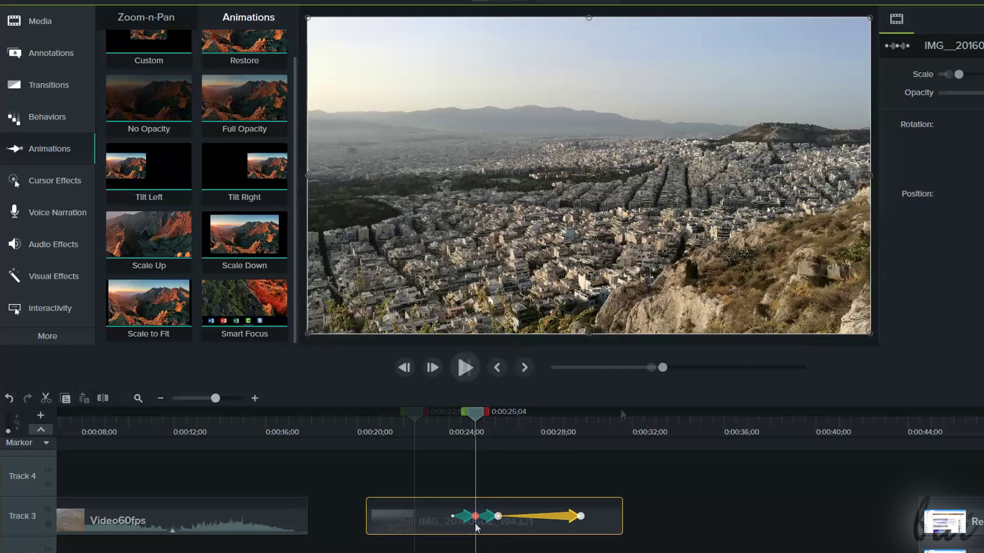
Step: Preview the clip's animations, then delete the first animation from it
{"action": "key", "text": "space"}
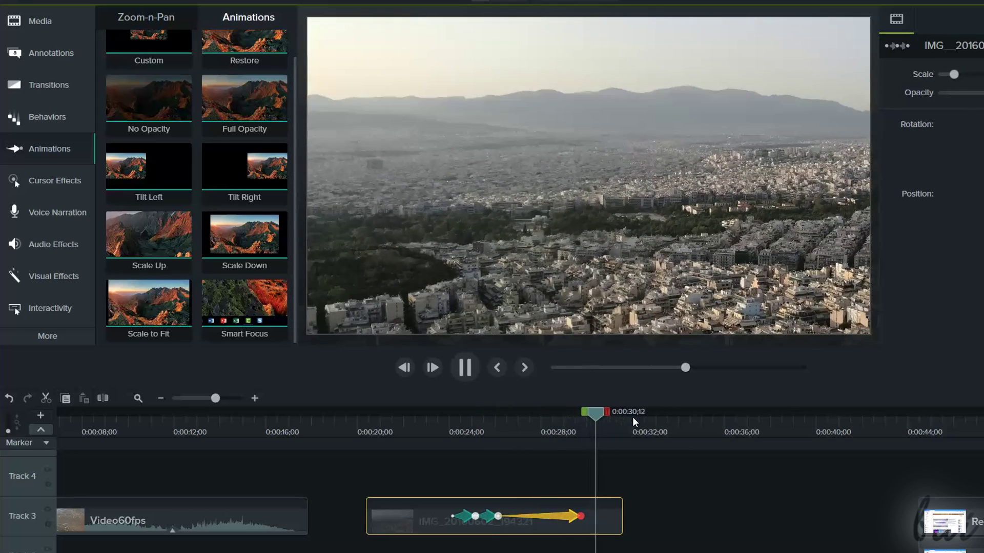
{"action": "left_click", "coordinate": [490, 417]}
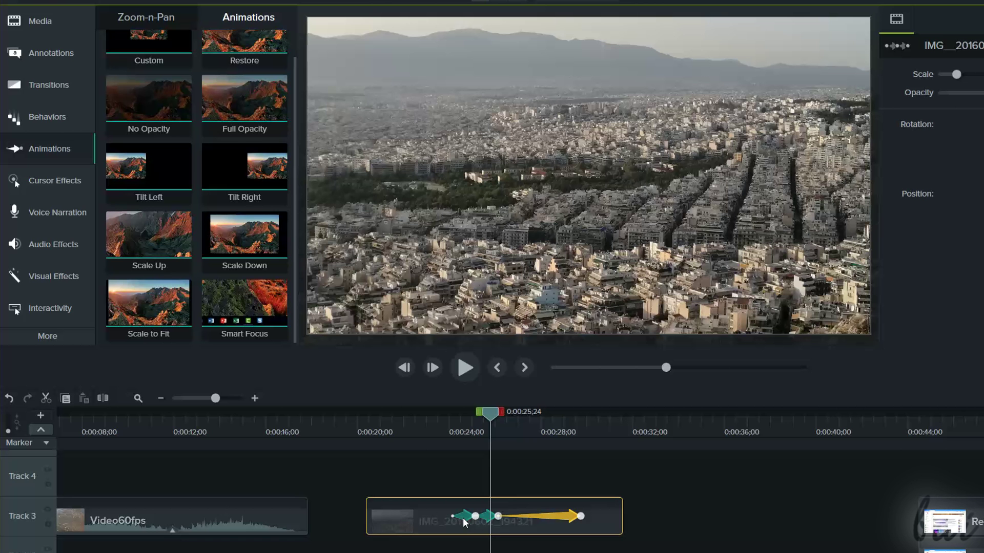
{"action": "right_click", "coordinate": [461, 516]}
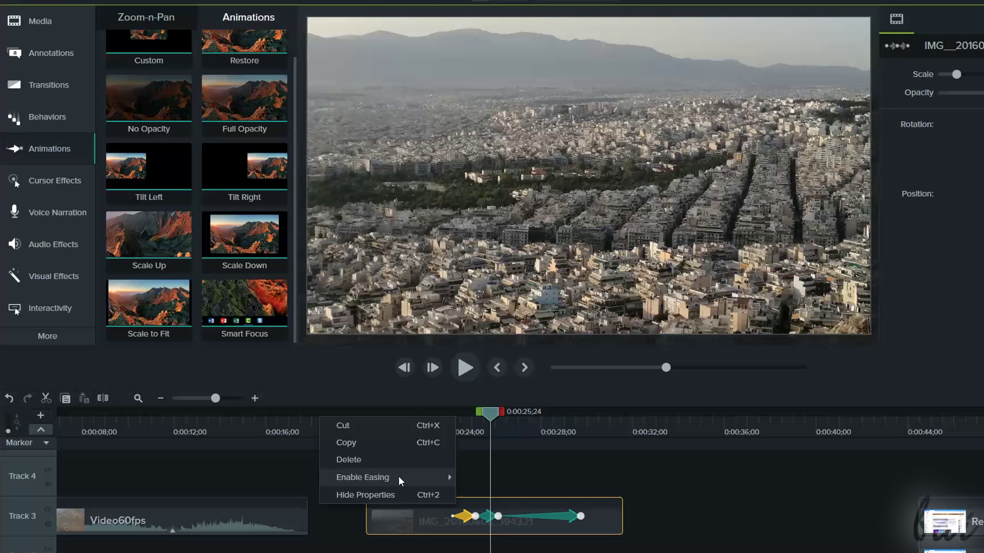
{"action": "left_click", "coordinate": [377, 461]}
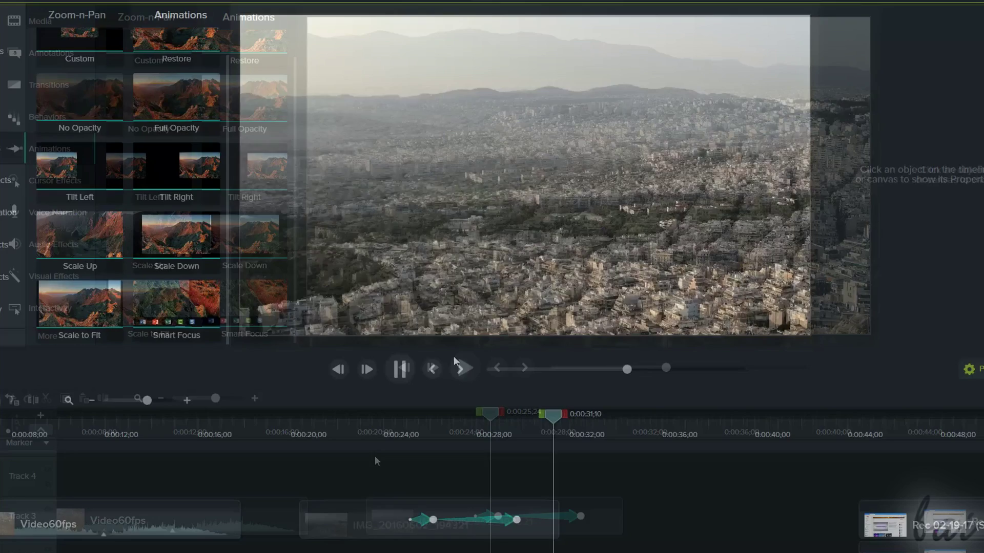
Step: Dim the IMG_20160602_194321 city clip to 62% opacity from its Properties, inside its animation
{"action": "left_click", "coordinate": [464, 368]}
{"action": "left_click", "coordinate": [596, 415]}
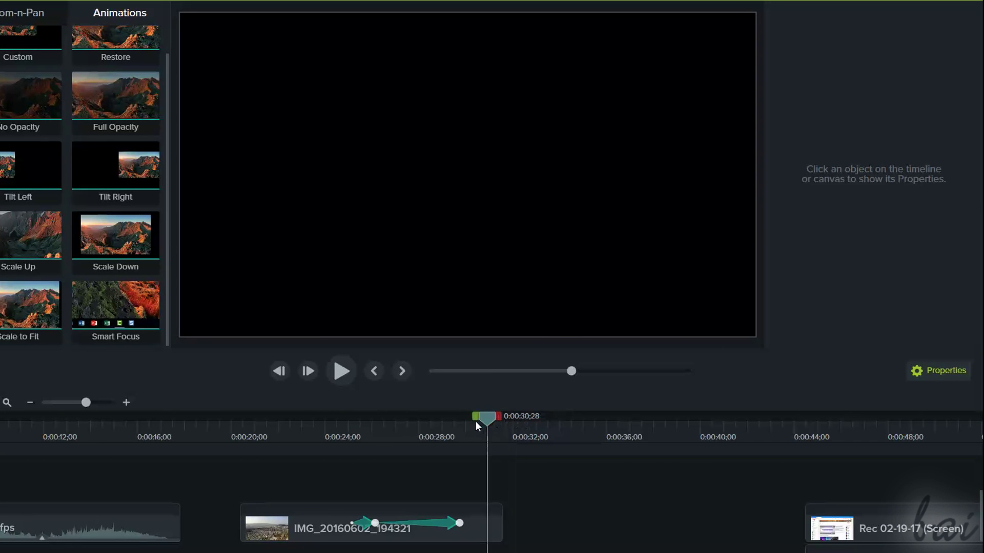
{"action": "left_click_drag", "start_coordinate": [475, 420], "coordinate": [413, 418]}
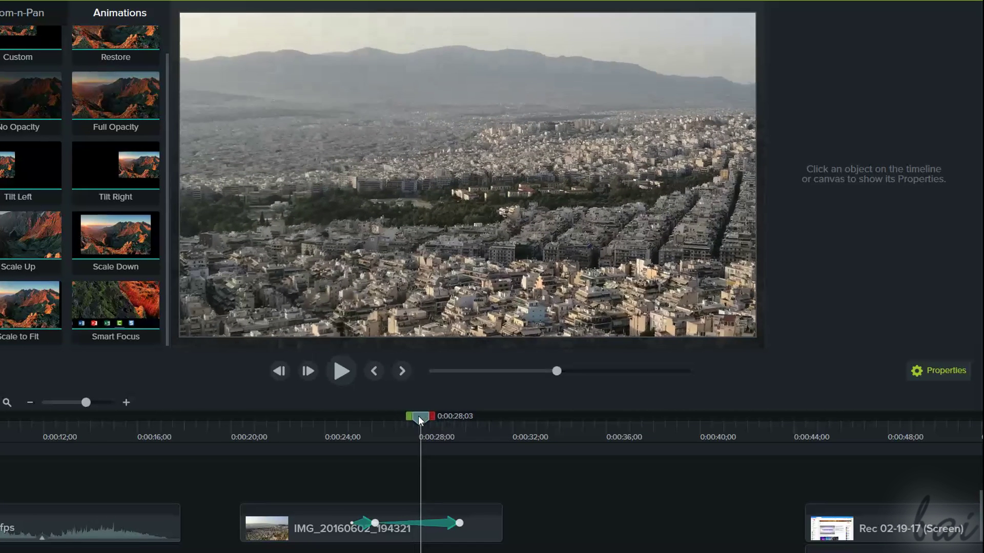
{"action": "left_click", "coordinate": [329, 526]}
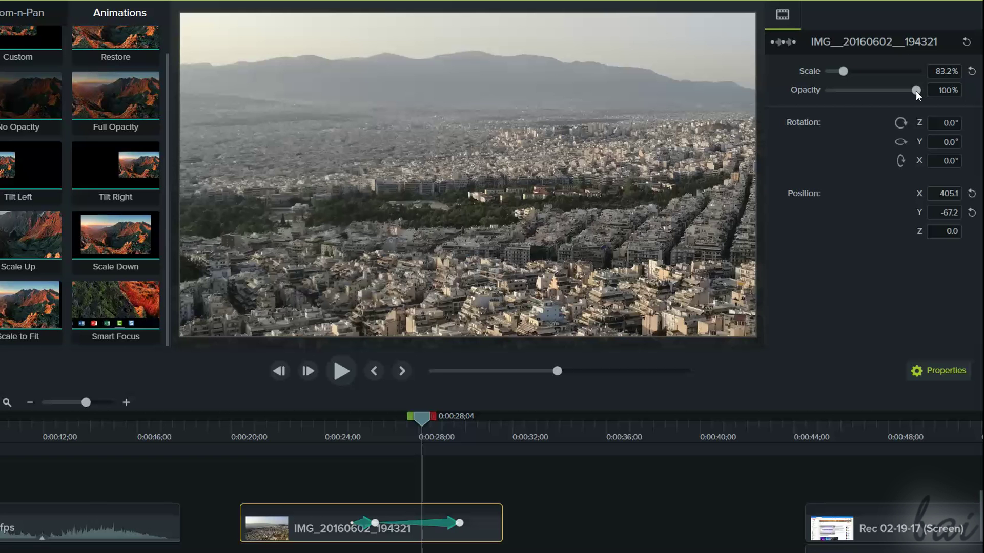
{"action": "left_click_drag", "start_coordinate": [915, 90], "coordinate": [878, 91]}
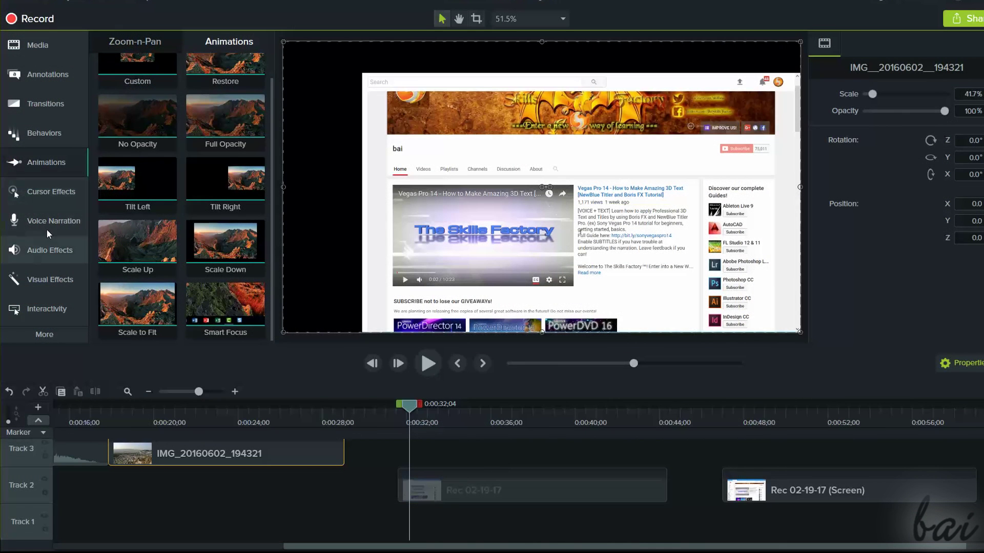
Step: Apply the Left Click Rings cursor effect to the screen recording
{"action": "left_click", "coordinate": [57, 194]}
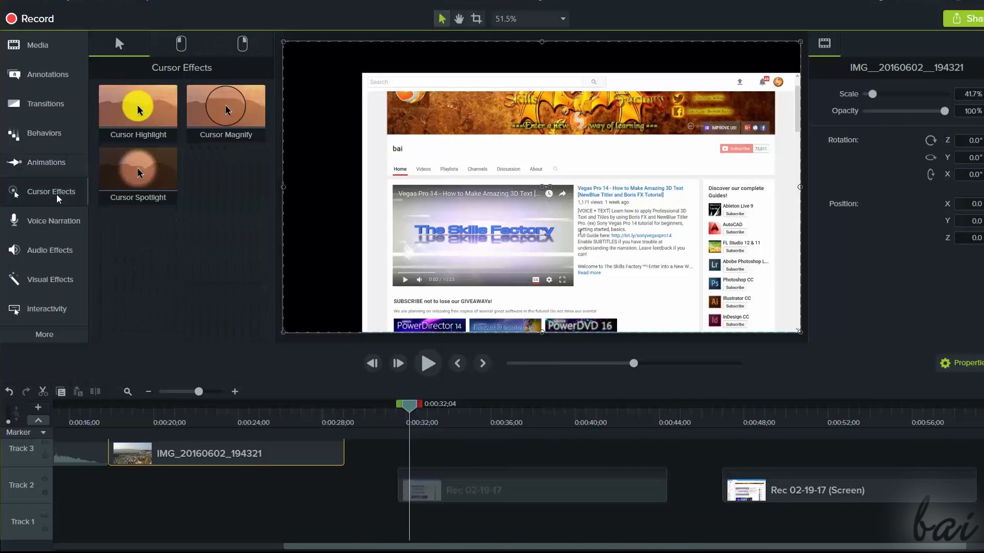
{"action": "left_click", "coordinate": [194, 50]}
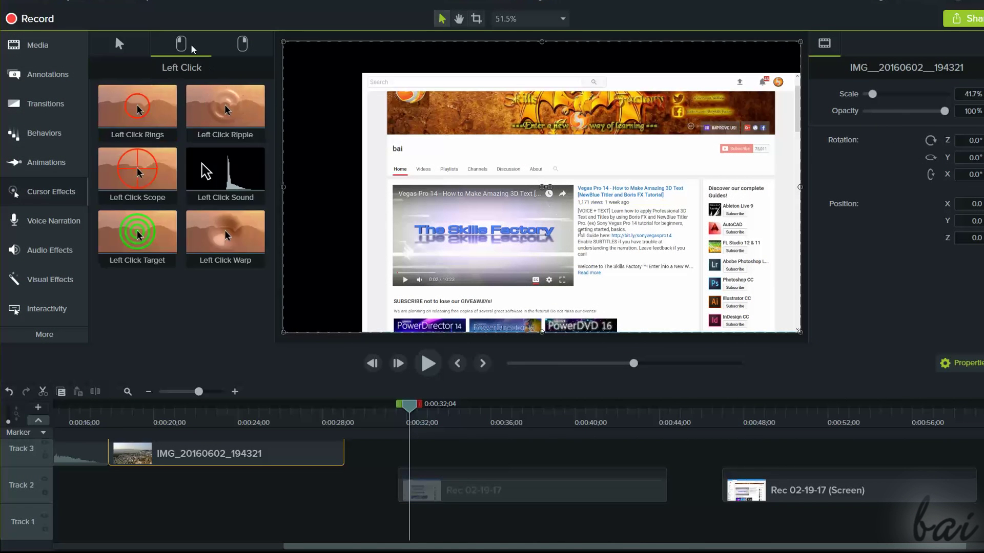
{"action": "left_click", "coordinate": [241, 51]}
{"action": "left_click", "coordinate": [181, 44]}
{"action": "left_click", "coordinate": [141, 107]}
{"action": "left_click_drag", "start_coordinate": [142, 108], "coordinate": [792, 491]}
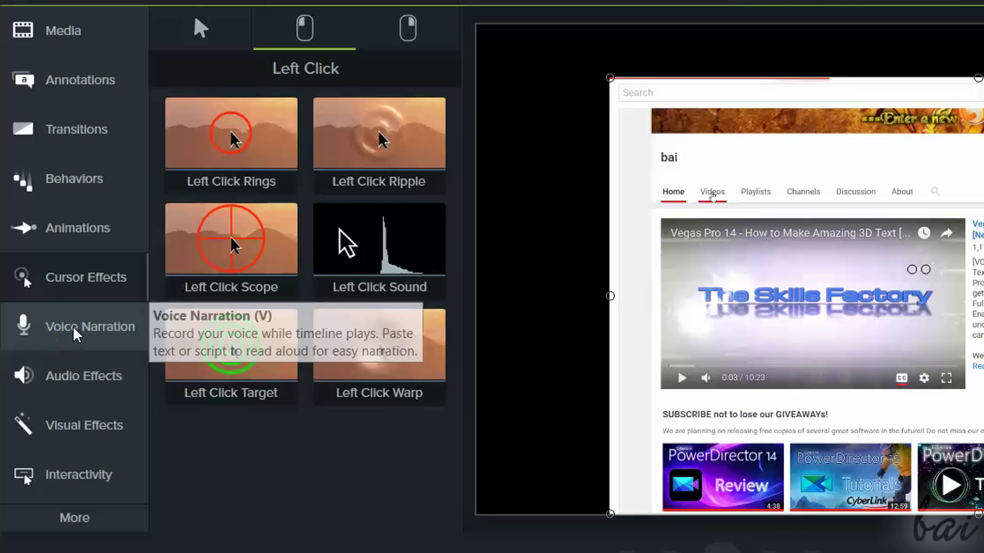
Step: Add a blank caption from the Captions tools, also checking Voice Narration and Interactivity
{"action": "left_click", "coordinate": [76, 334]}
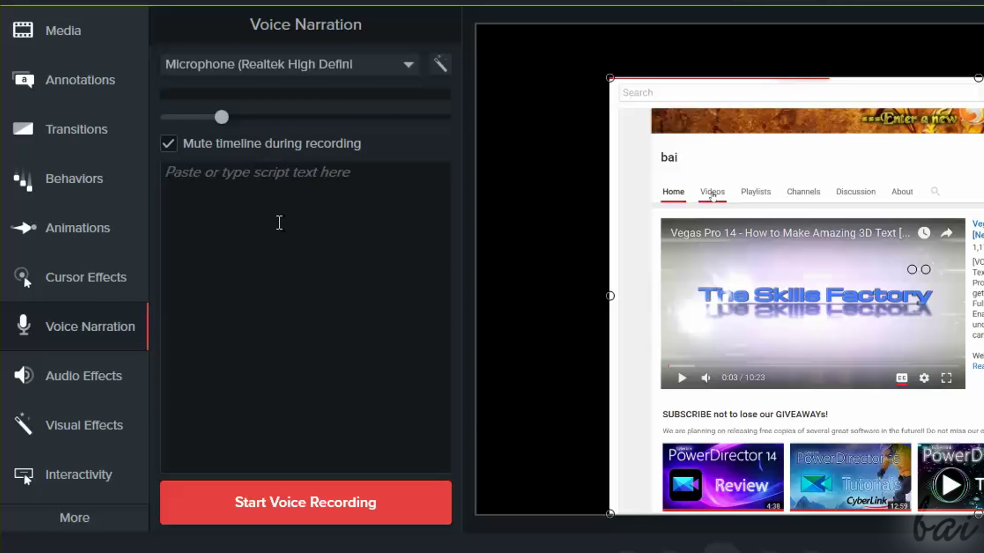
{"action": "left_click", "coordinate": [97, 518]}
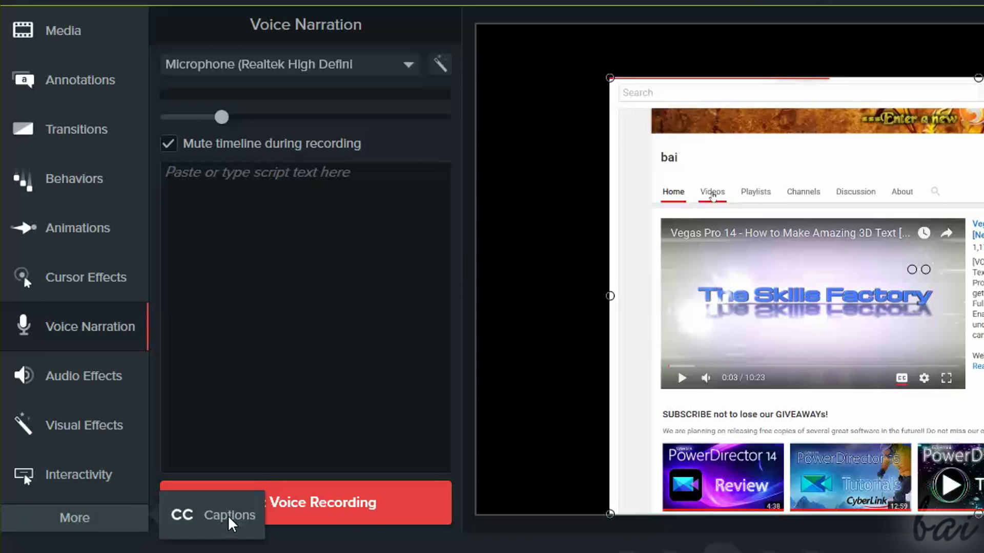
{"action": "left_click", "coordinate": [230, 519]}
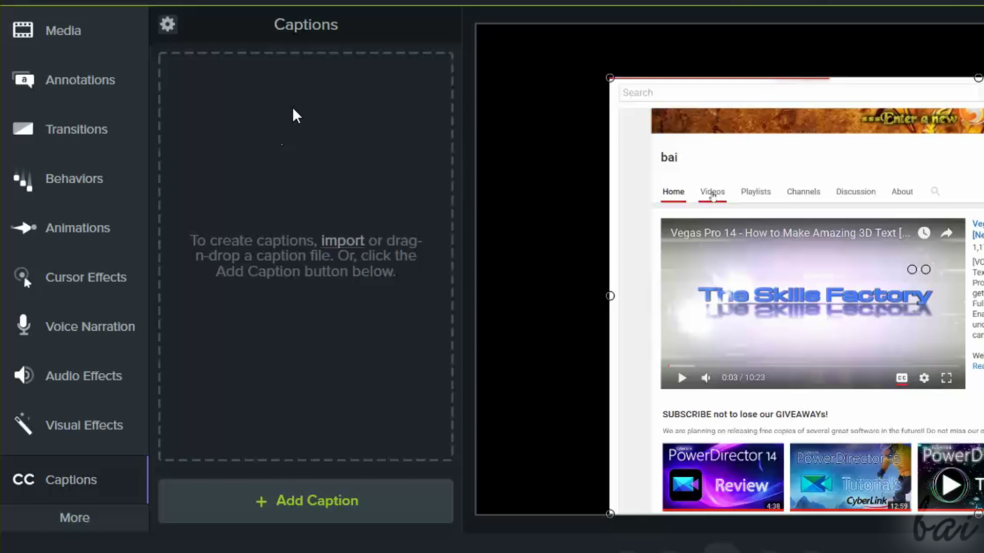
{"action": "left_click", "coordinate": [335, 479]}
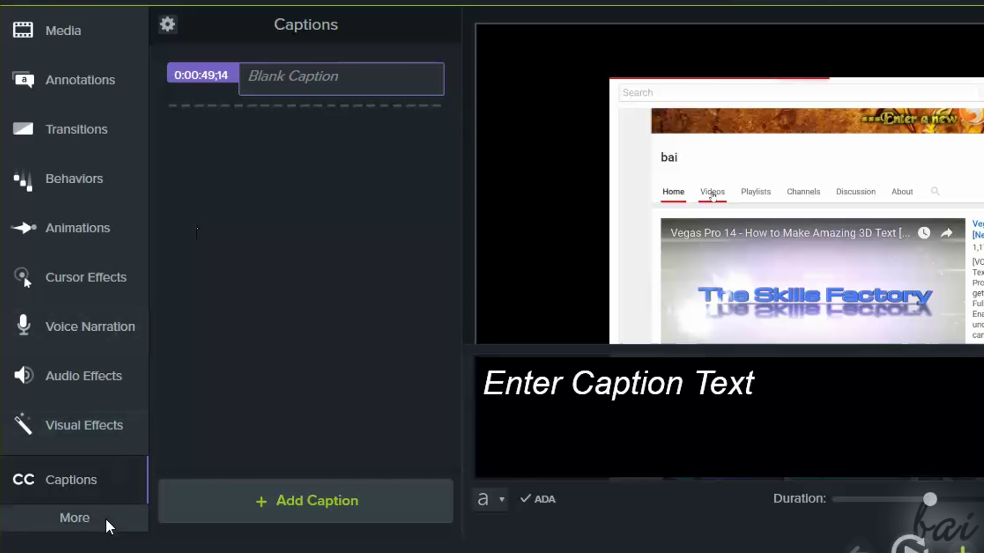
{"action": "left_click", "coordinate": [106, 524]}
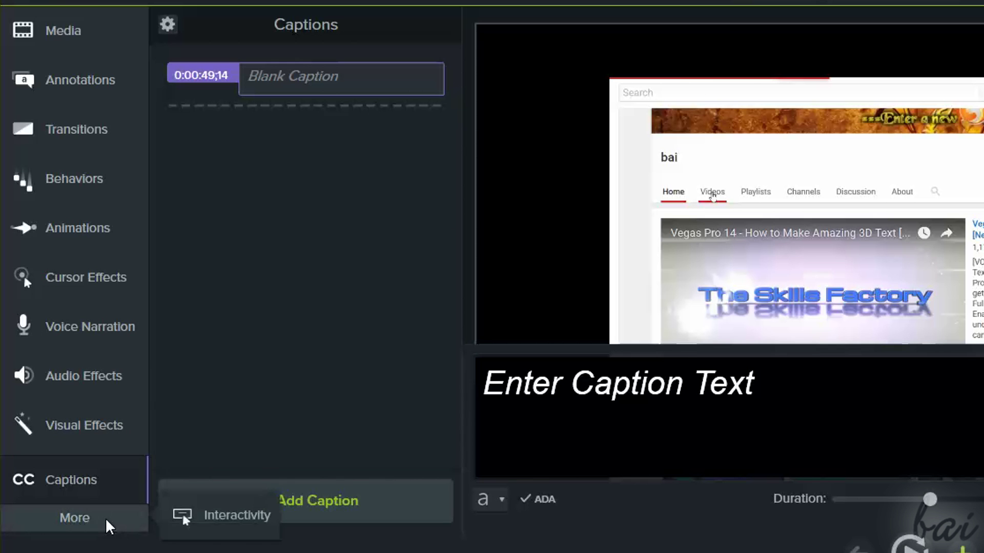
{"action": "left_click", "coordinate": [239, 519]}
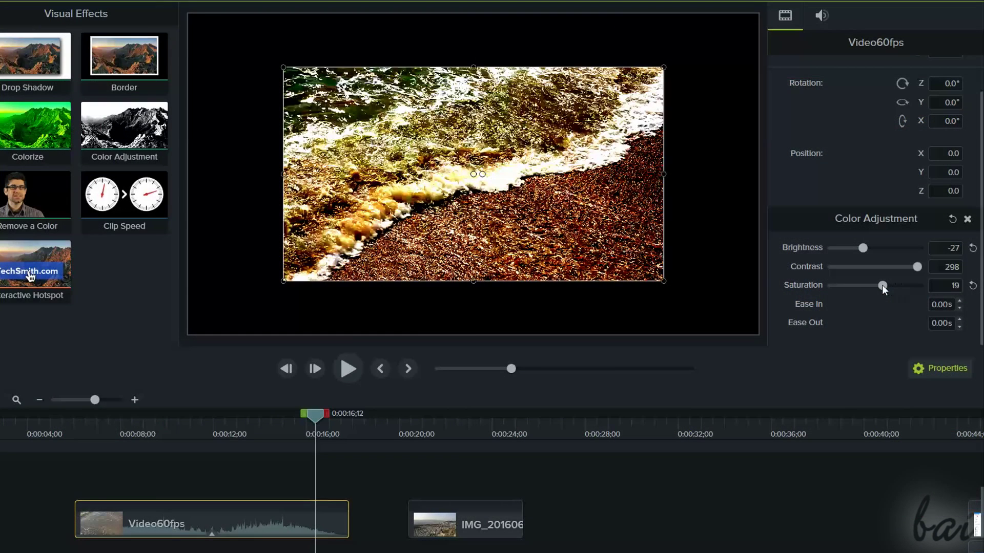
{"action": "scroll", "coordinate": [876, 294], "scroll_direction": "down", "scroll_amount": 2}
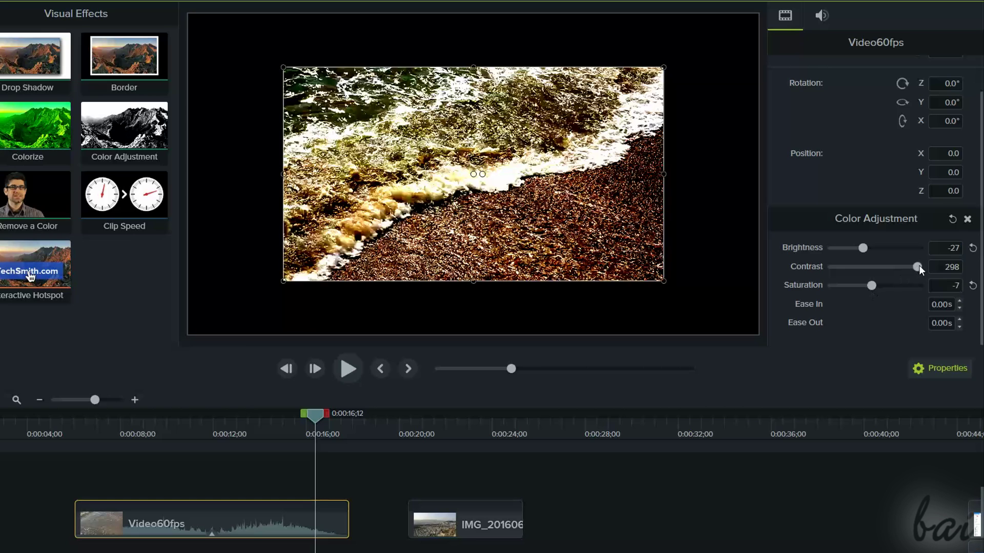